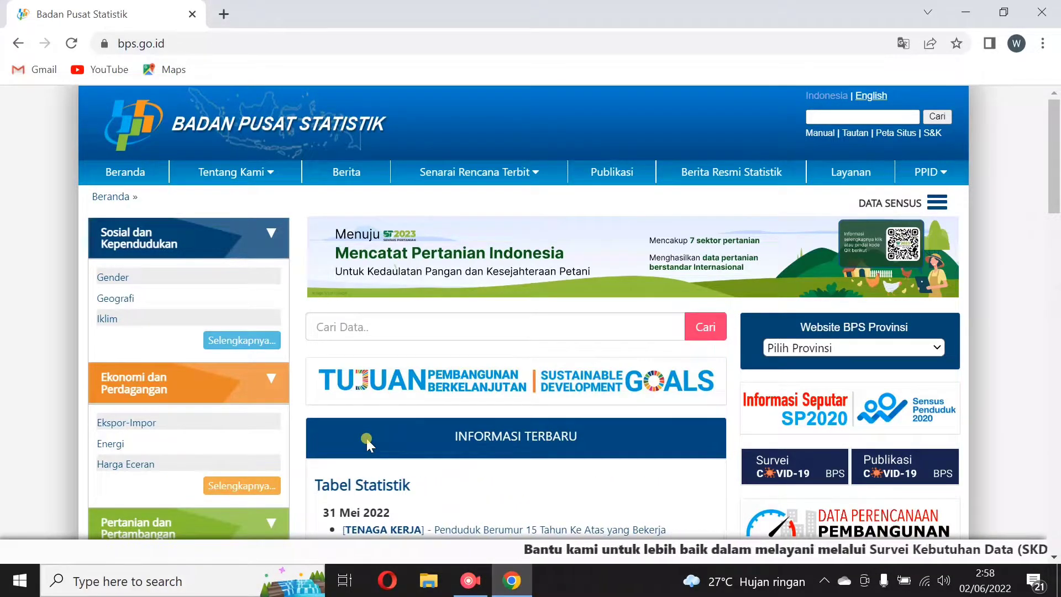
Step: Look through the homepage's latest statistics and the BPS App section
scroll(366, 442, down, 3)
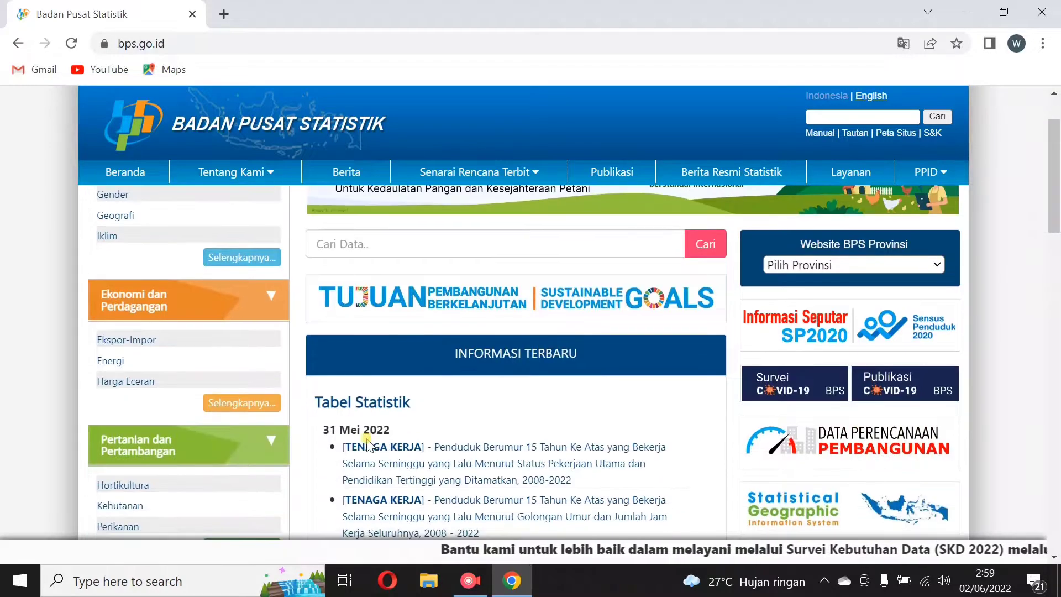
scroll(367, 445, down, 6)
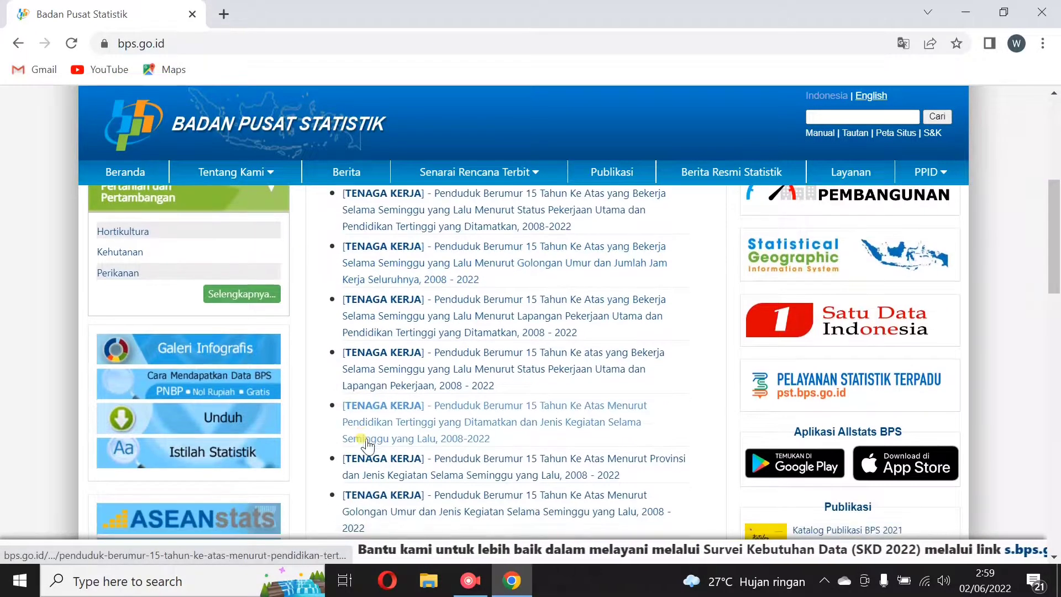
scroll(366, 443, down, 4)
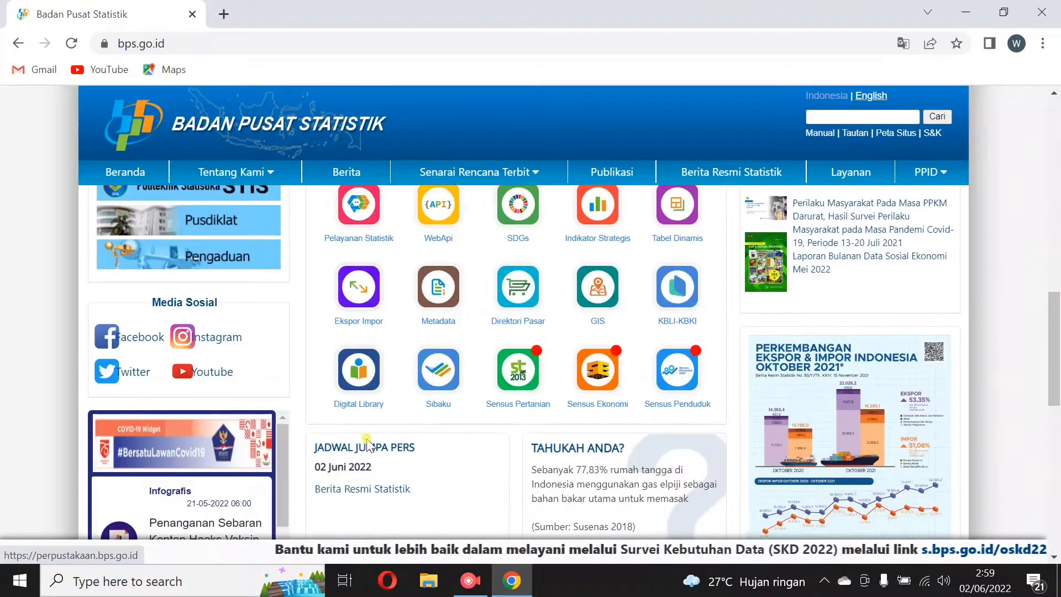
scroll(368, 439, up, 7)
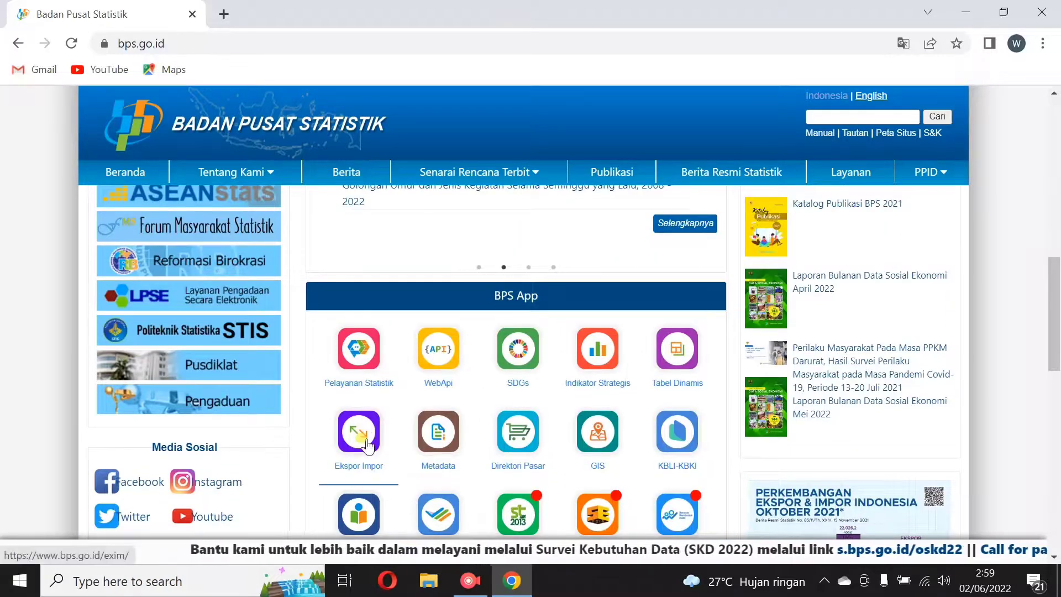
scroll(366, 445, up, 6)
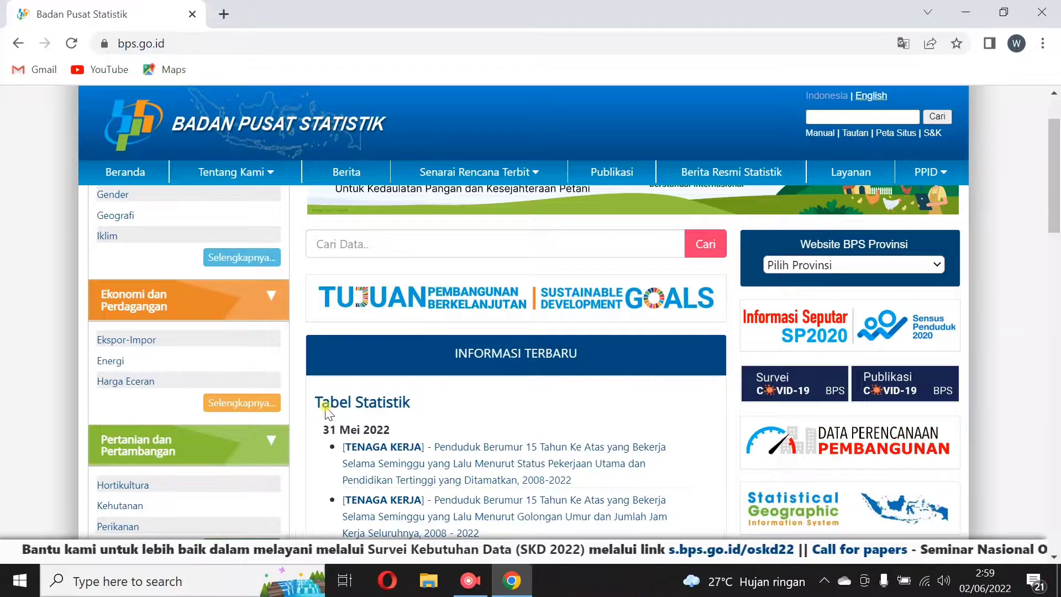
scroll(326, 404, up, 2)
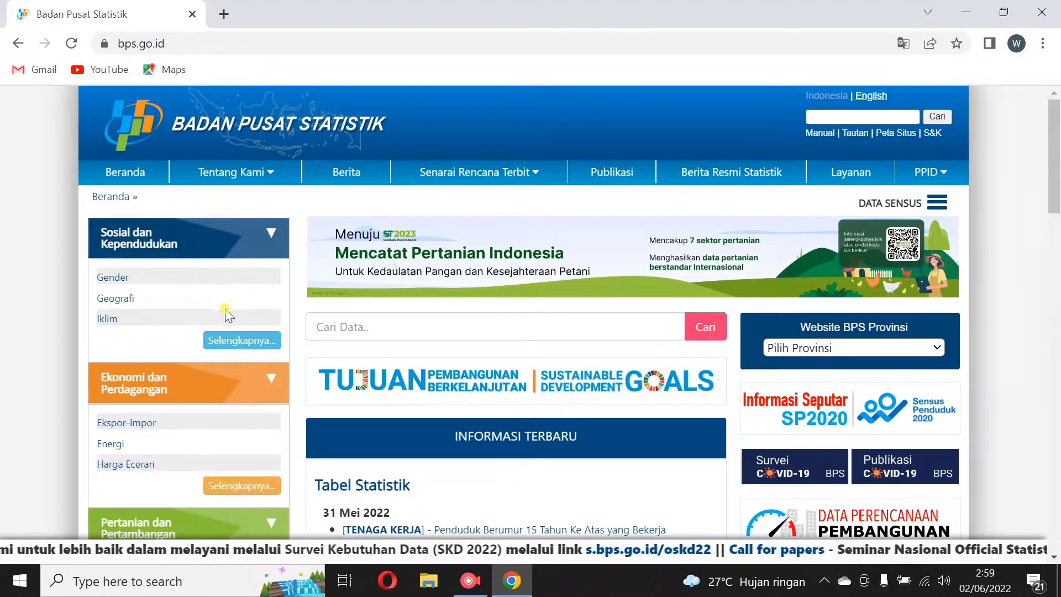
Step: Review the topics listed under Sosial dan Kependudukan, Ekonomi dan Perdagangan, and Pertanian dan Pertambangan, collapsing each category again
click(269, 244)
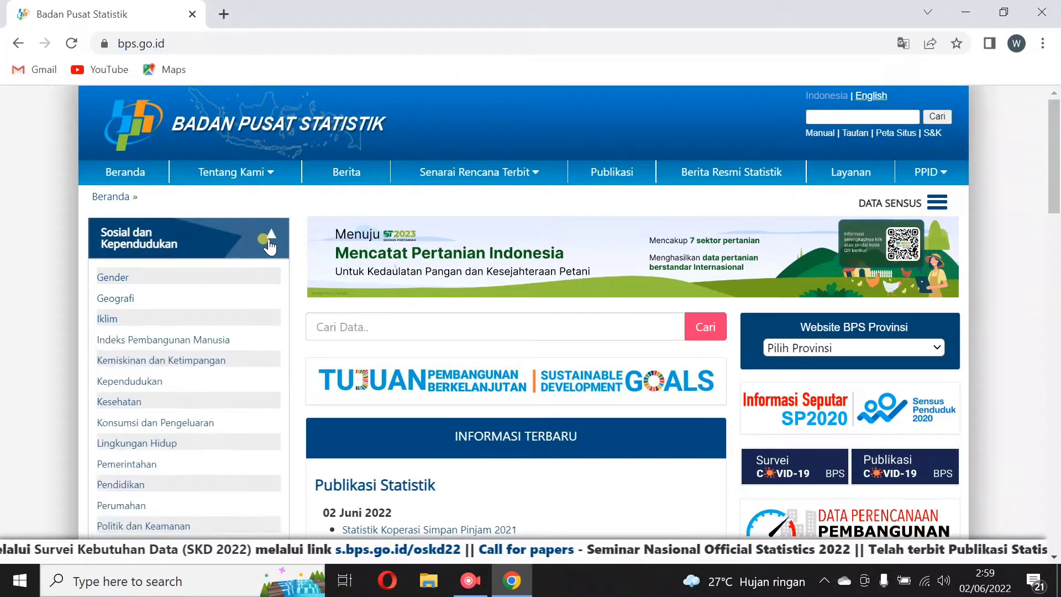
click(269, 245)
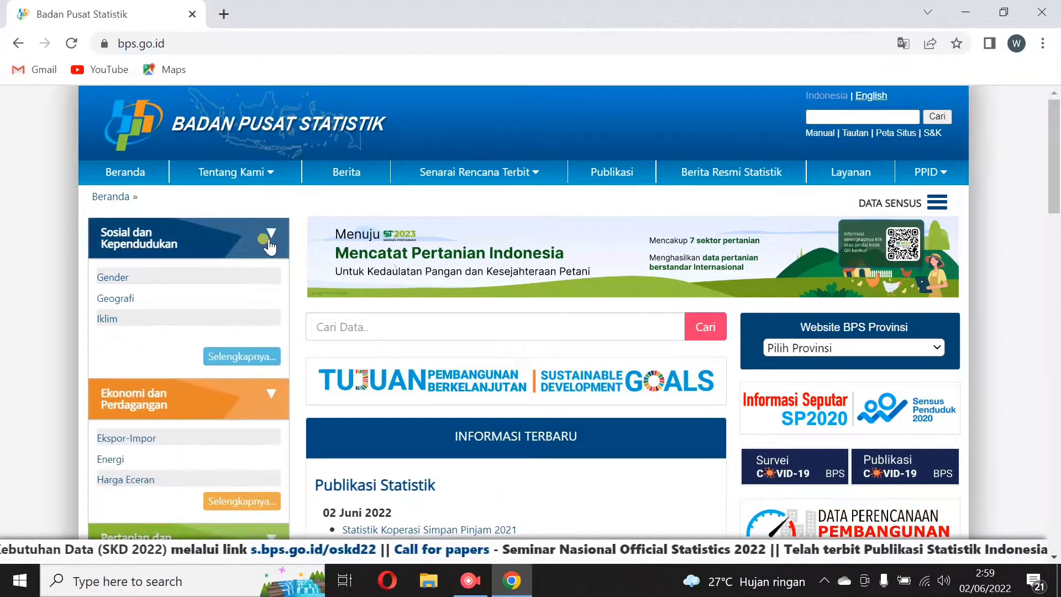
scroll(268, 238, down, 1)
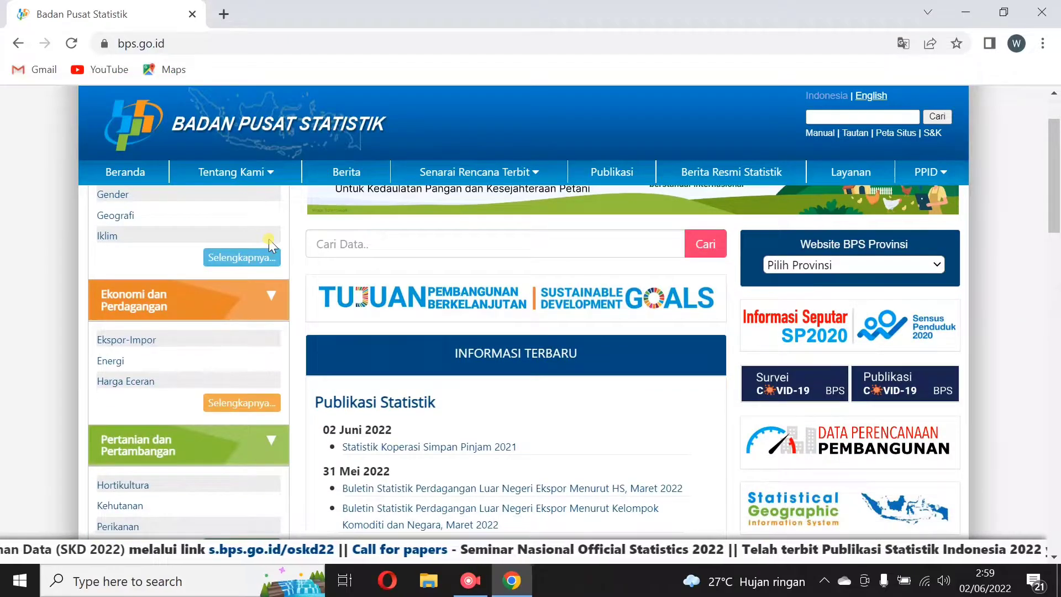
click(271, 292)
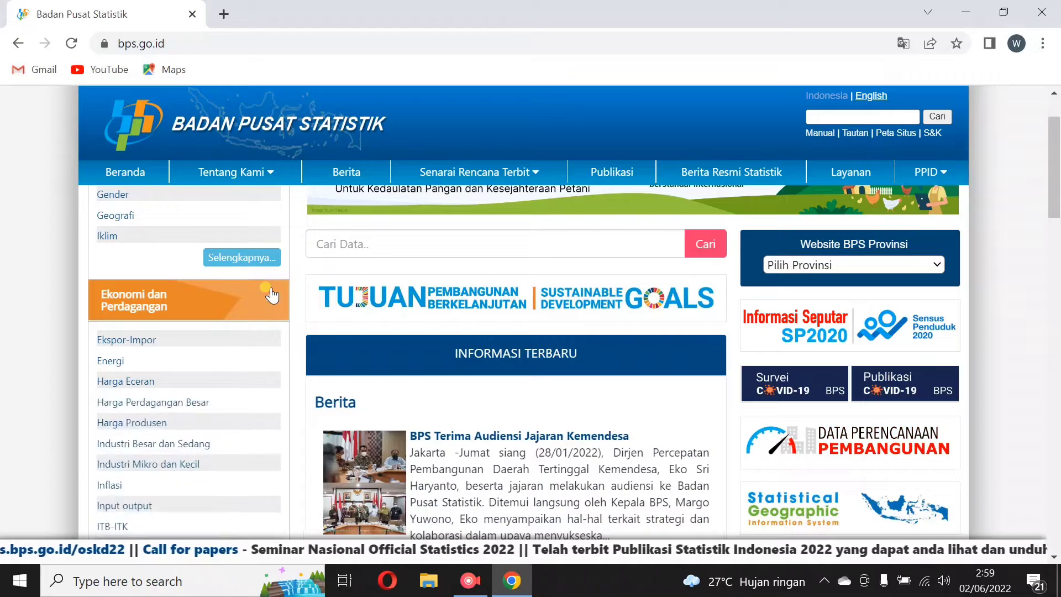
click(271, 293)
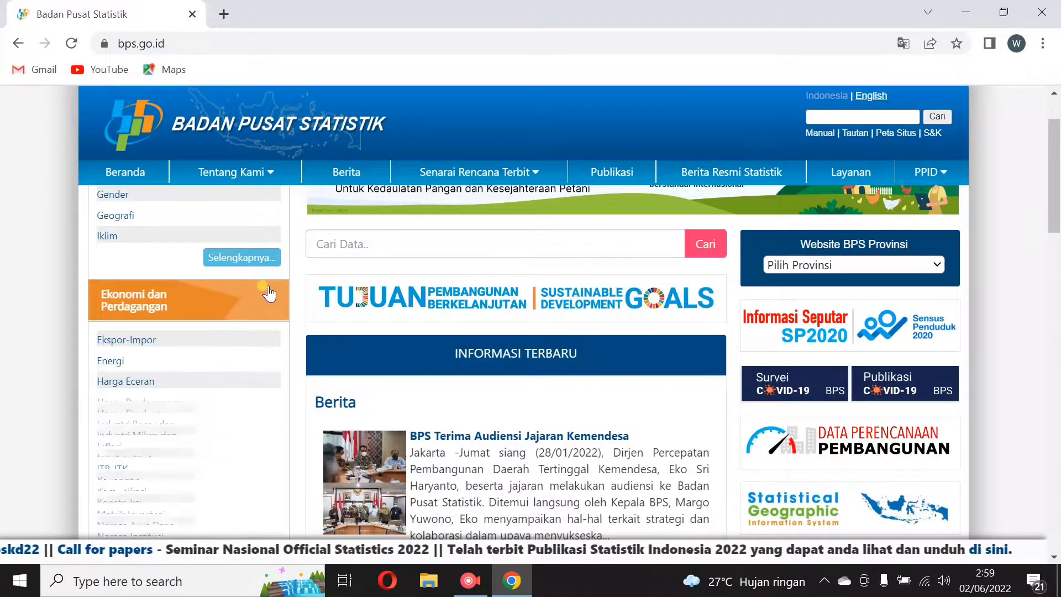
scroll(270, 292, down, 1)
scroll(269, 293, down, 1)
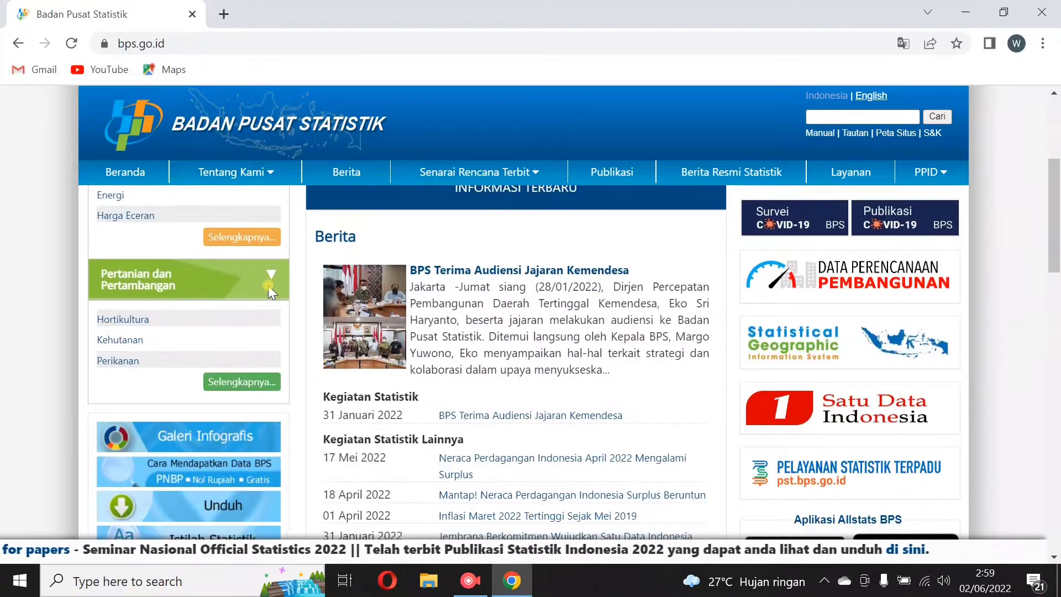
click(270, 291)
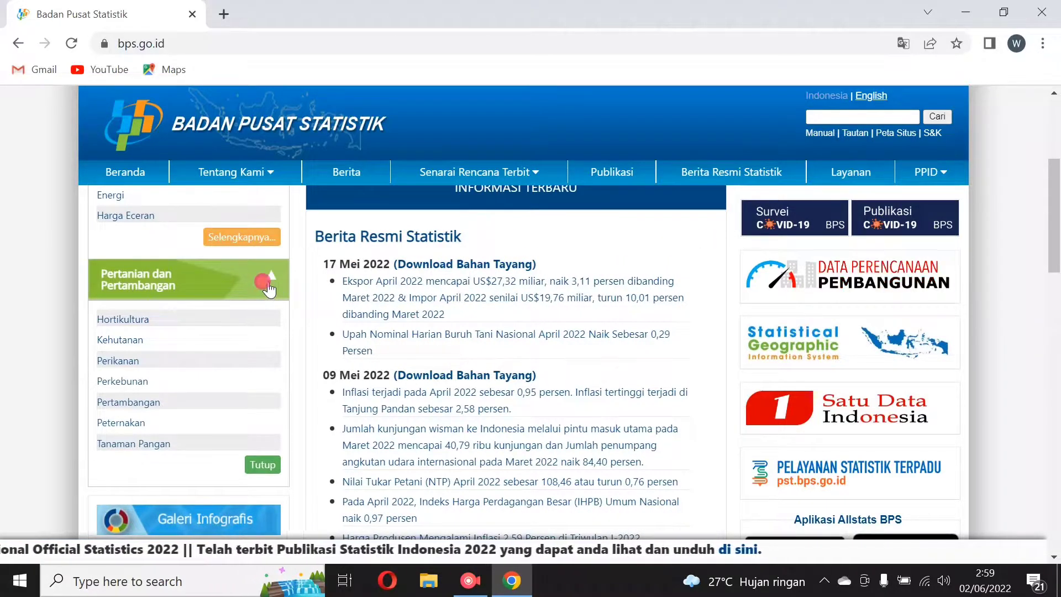
click(270, 290)
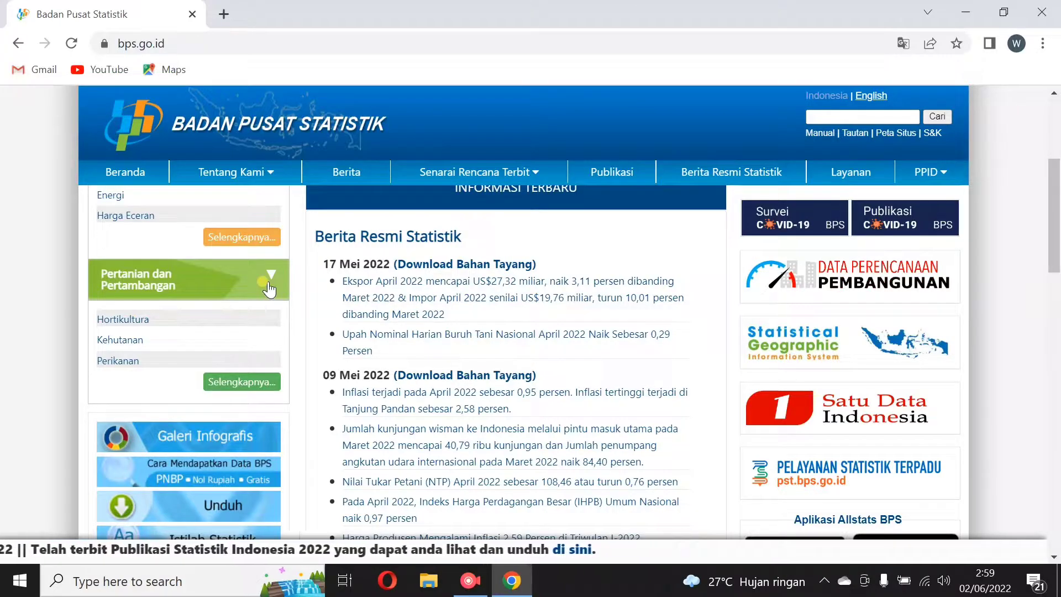
Step: Open the Kehutanan subject under Pertanian dan Pertambangan and its table Jumlah Perusahaan Pembudidaya Tanaman Kehutanan menurut Pulau, 2011-2020
click(268, 291)
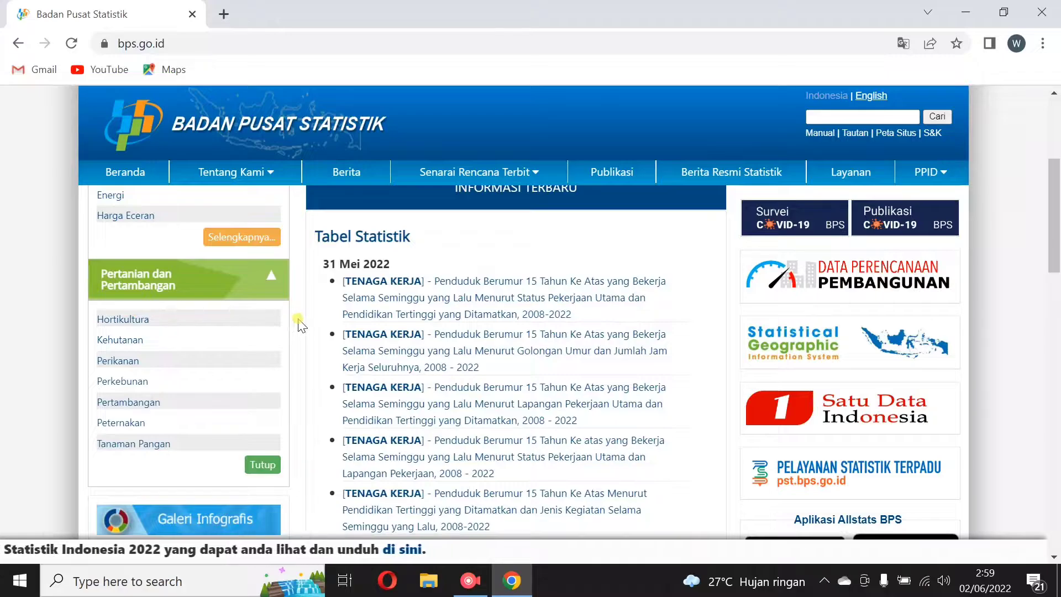
scroll(299, 325, down, 1)
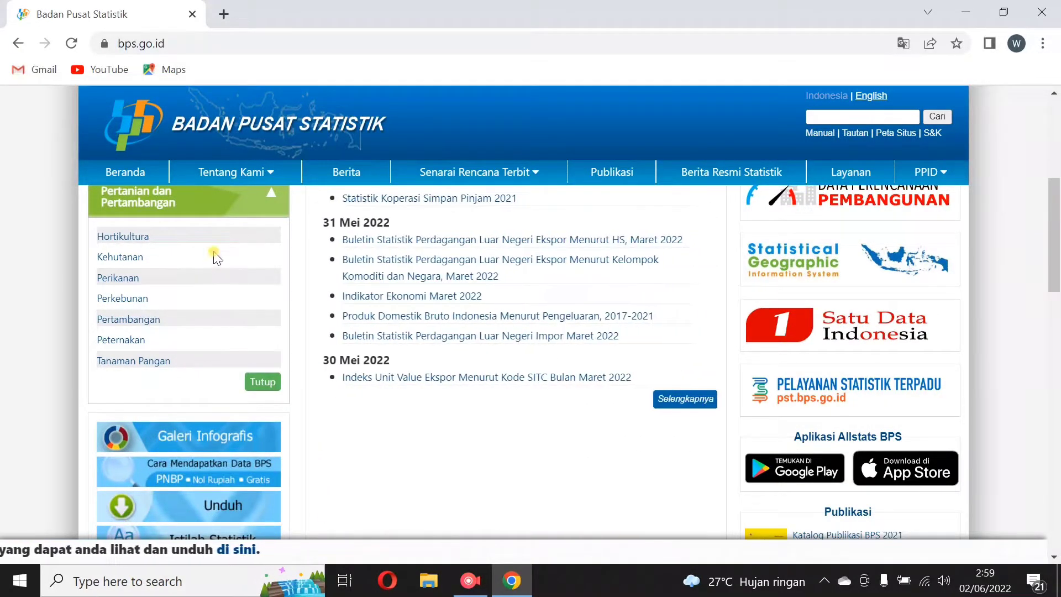
click(119, 258)
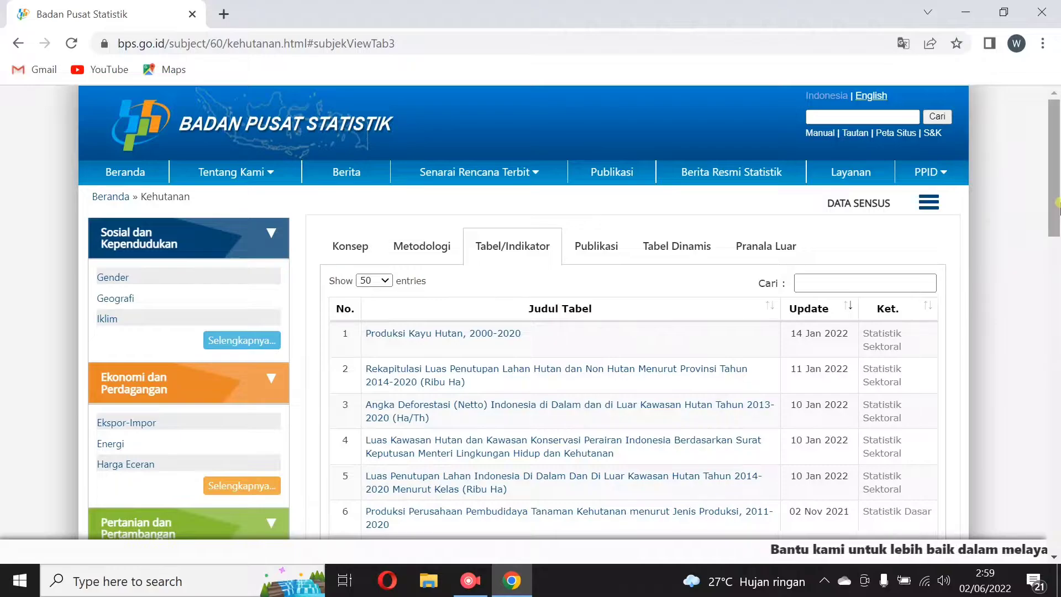
drag(1056, 202, 1050, 293)
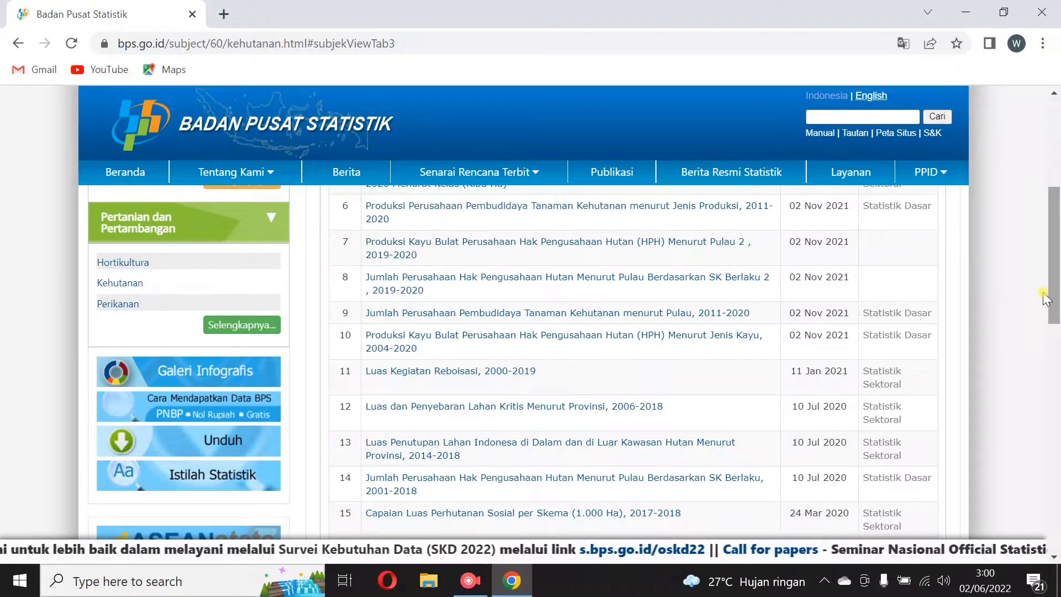
click(647, 314)
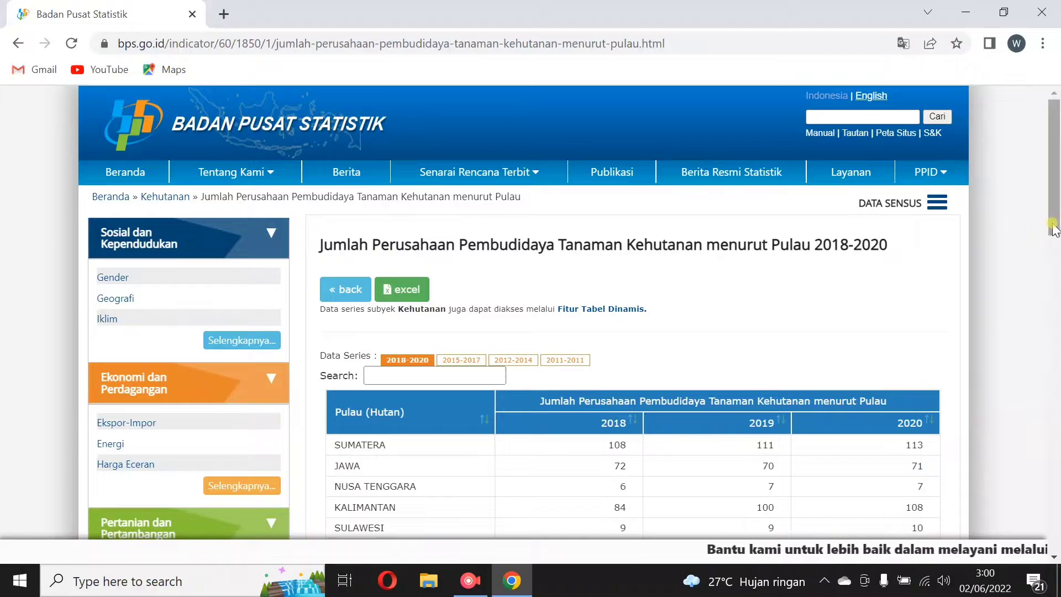
Step: Review the 2018-2020 table of forestry cultivation companies by island and download it as an Excel file
drag(1053, 226, 1052, 268)
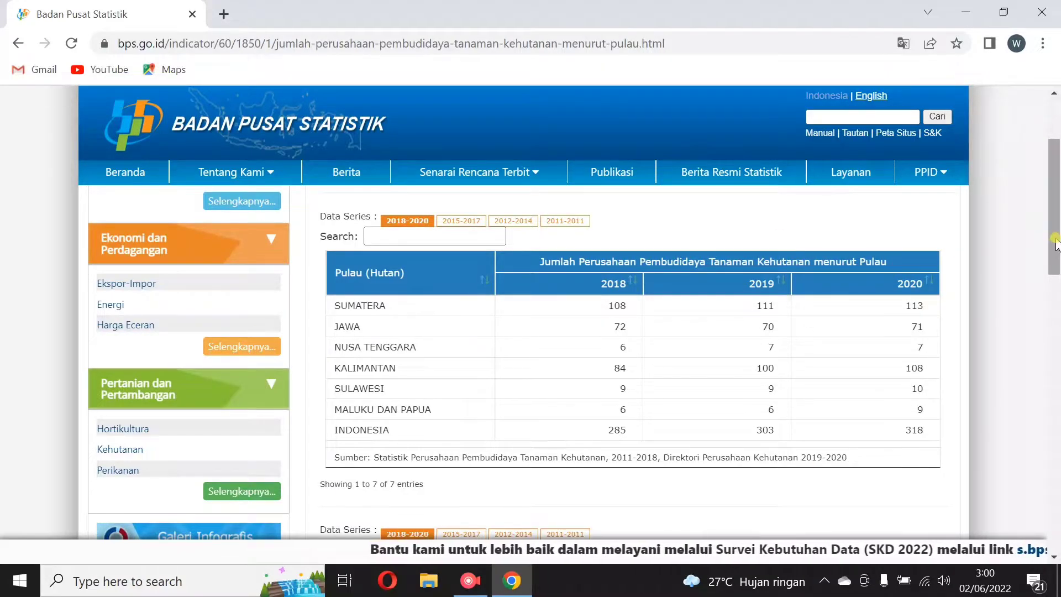
drag(1054, 238, 1056, 213)
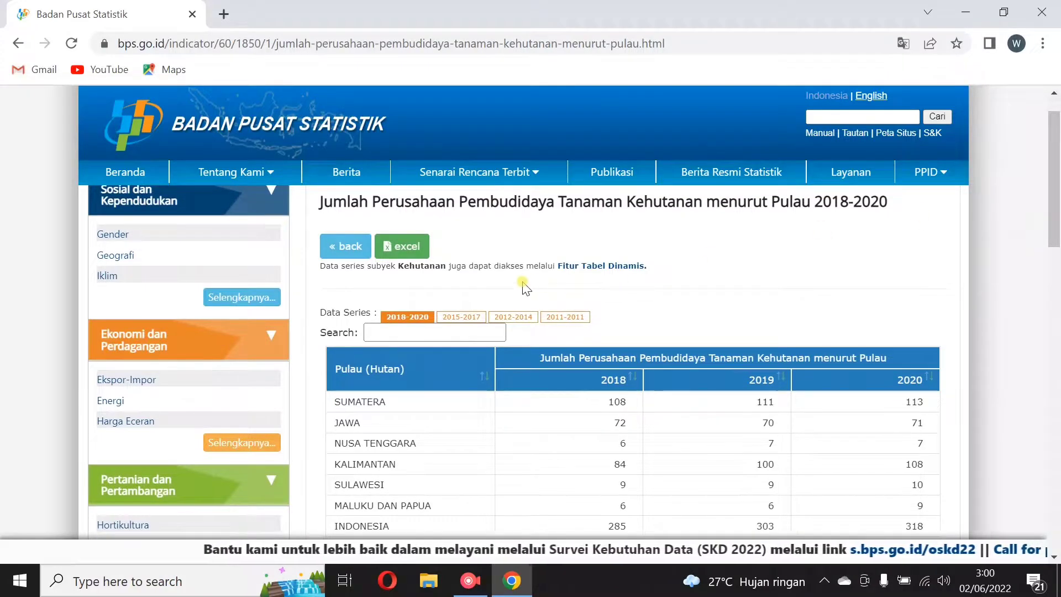
click(406, 251)
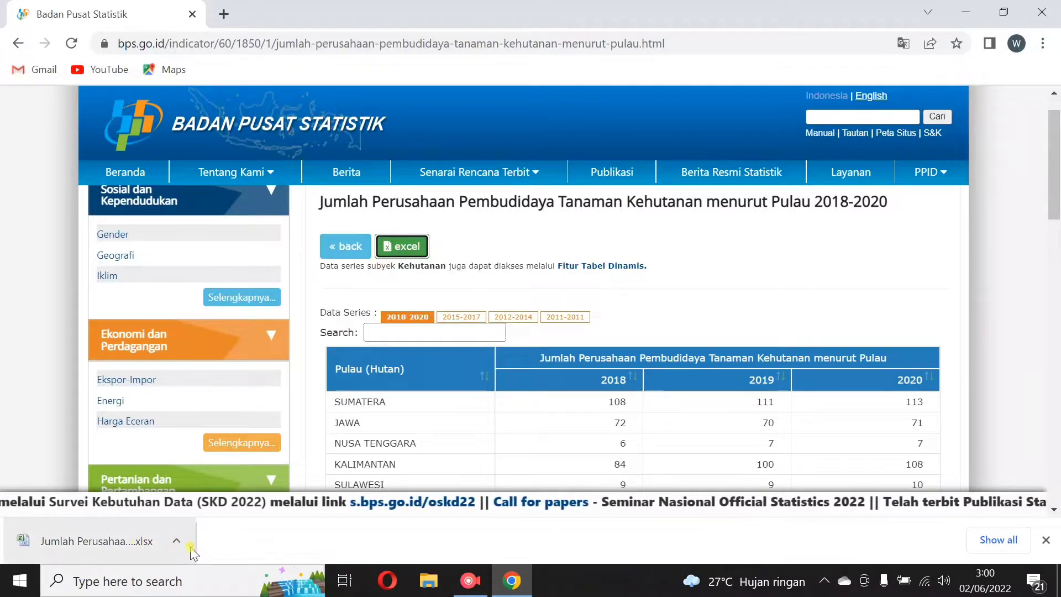
mouse_move(468, 589)
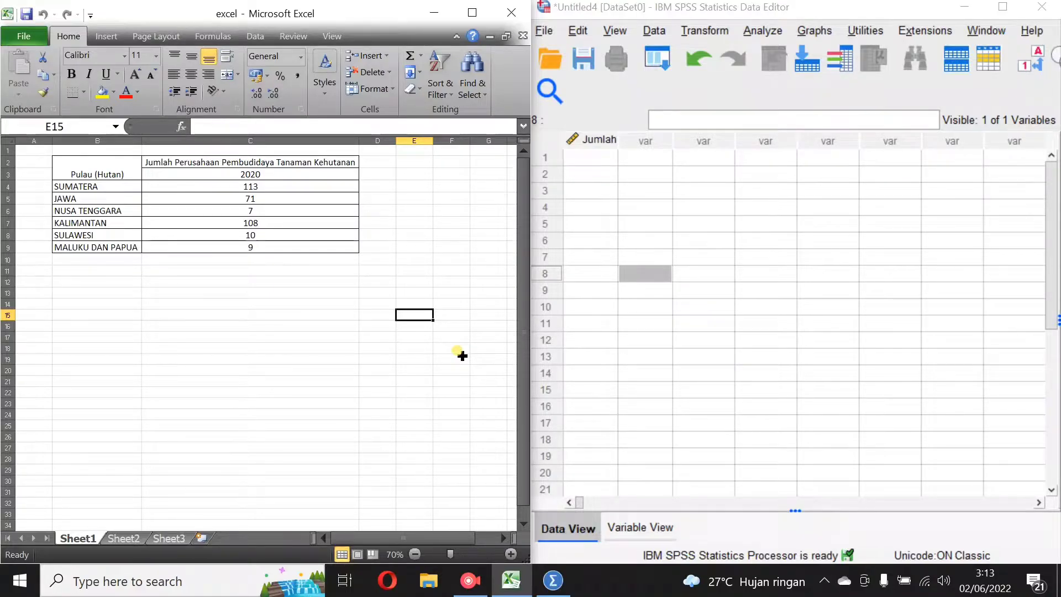
Step: Copy cells C3:C9 from the Excel sheet and paste them into the Jumlah column in SPSS, starting at row 1
click(261, 175)
drag(261, 174, 288, 245)
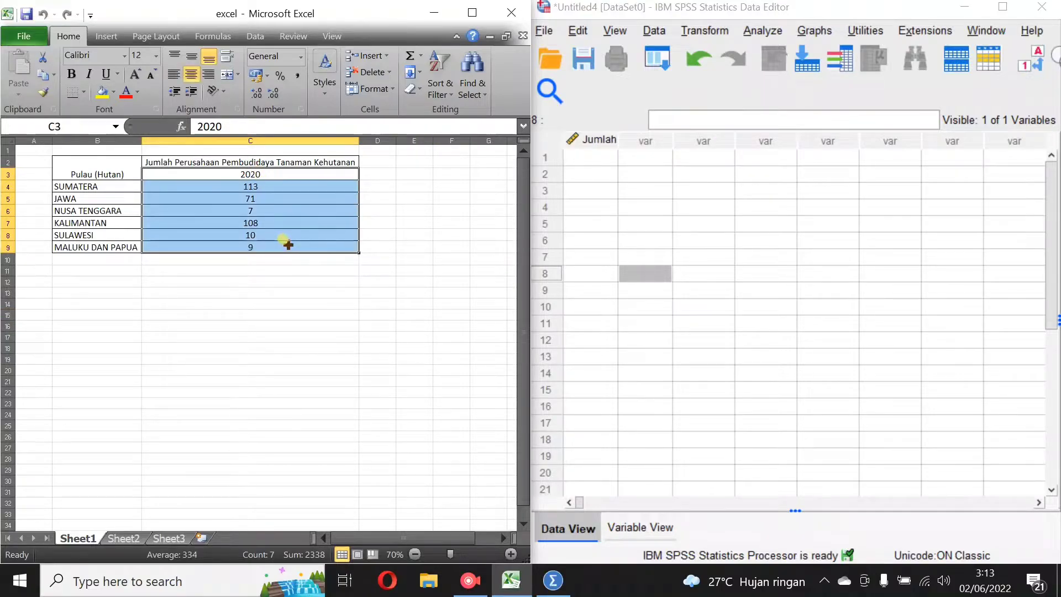
right_click(288, 245)
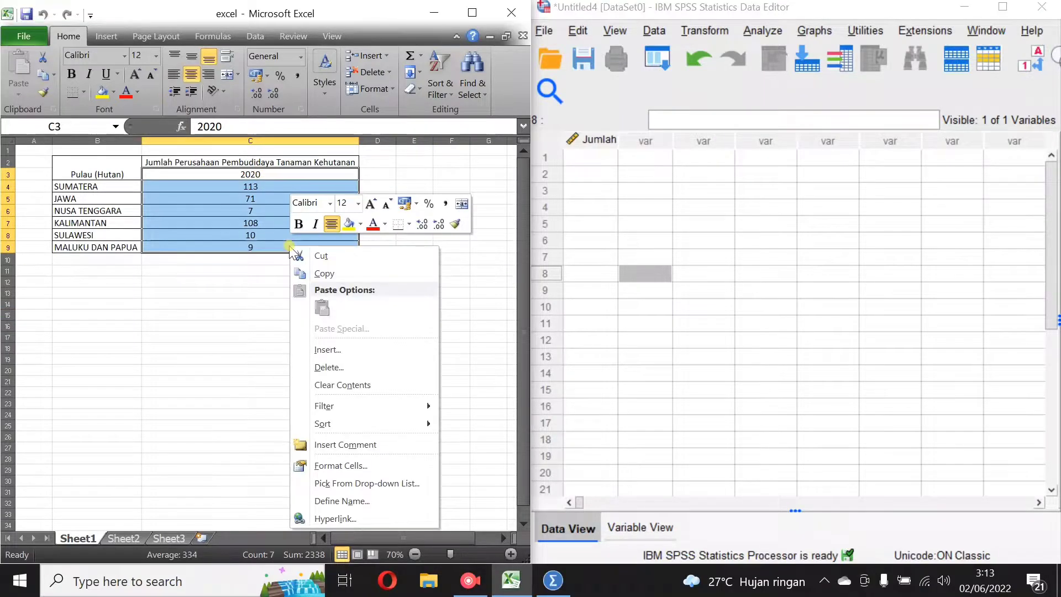
click(326, 272)
click(596, 162)
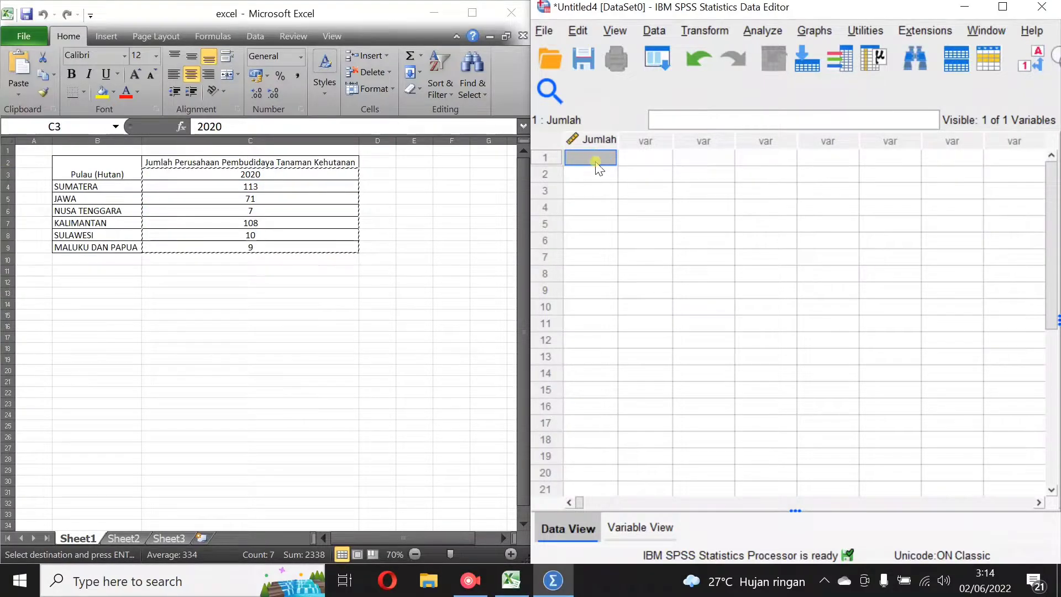
right_click(595, 163)
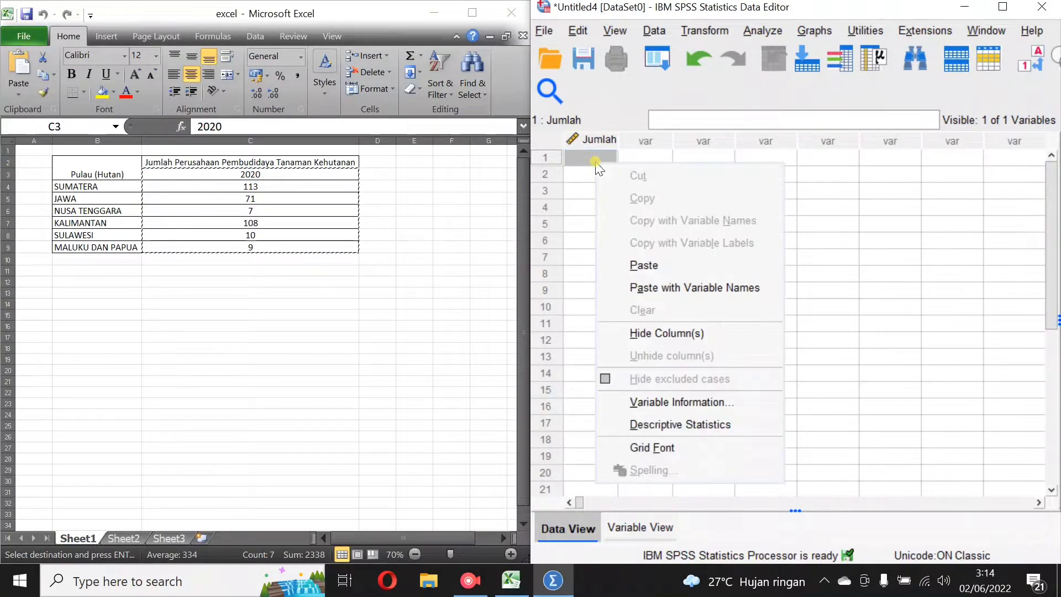
click(686, 267)
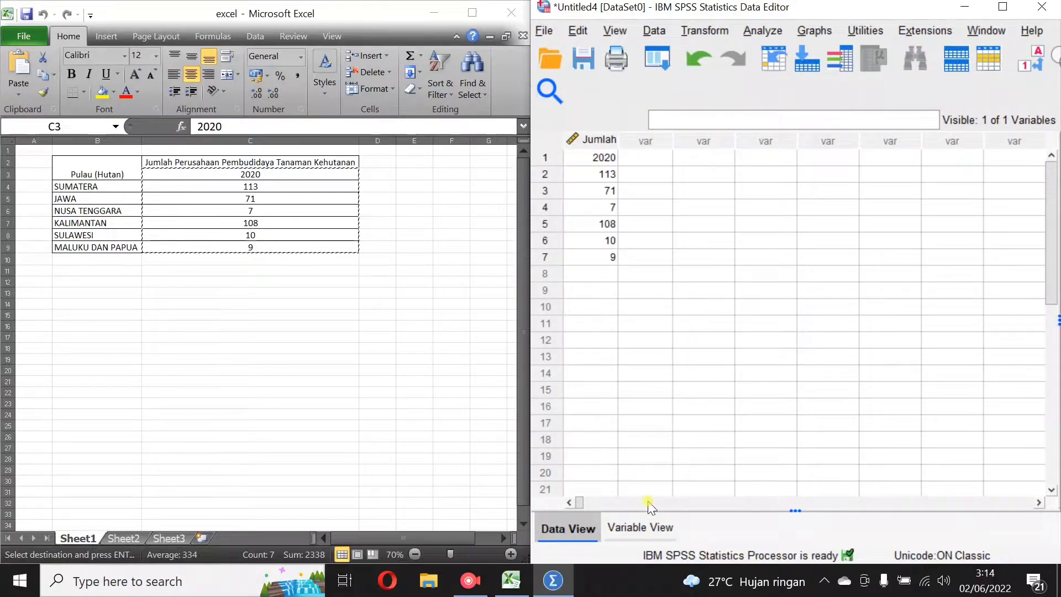
Step: Check the Jumlah variable's definition and return to the data values
click(661, 532)
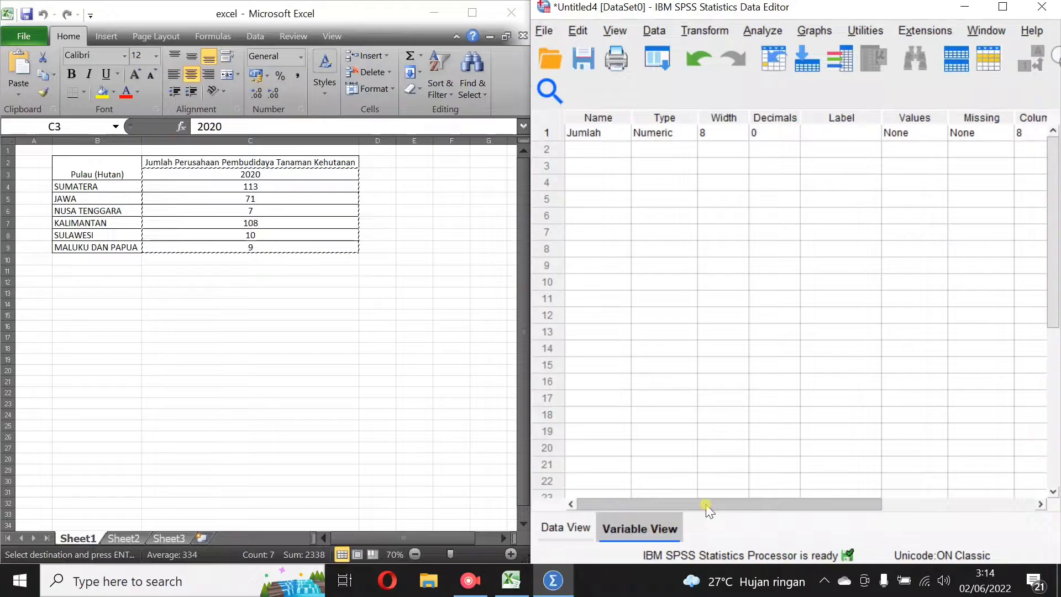
mouse_move(708, 507)
mouse_down()
mouse_move(877, 501)
mouse_move(691, 504)
mouse_up()
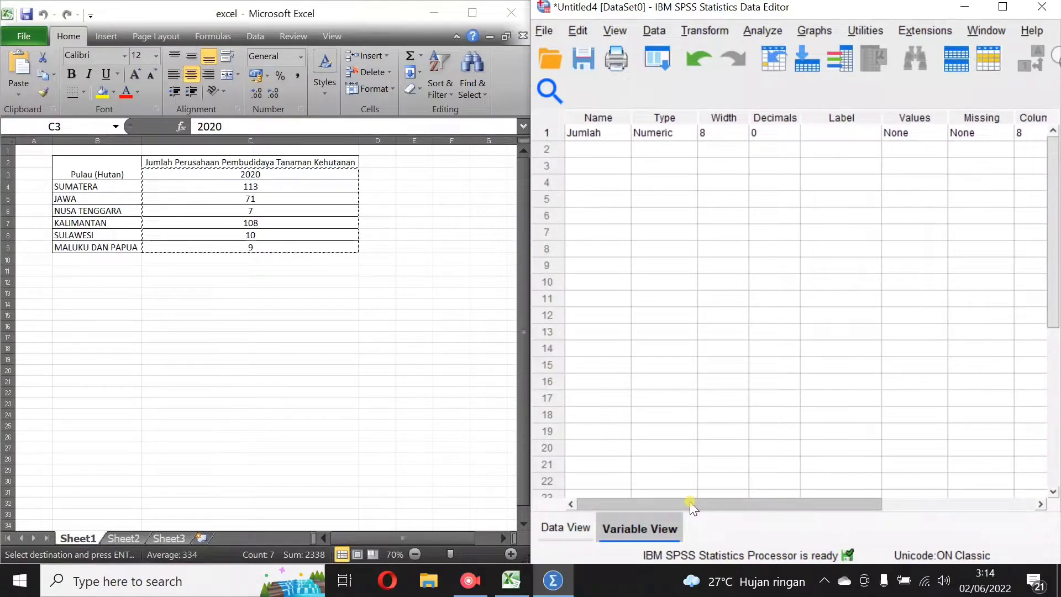
click(581, 534)
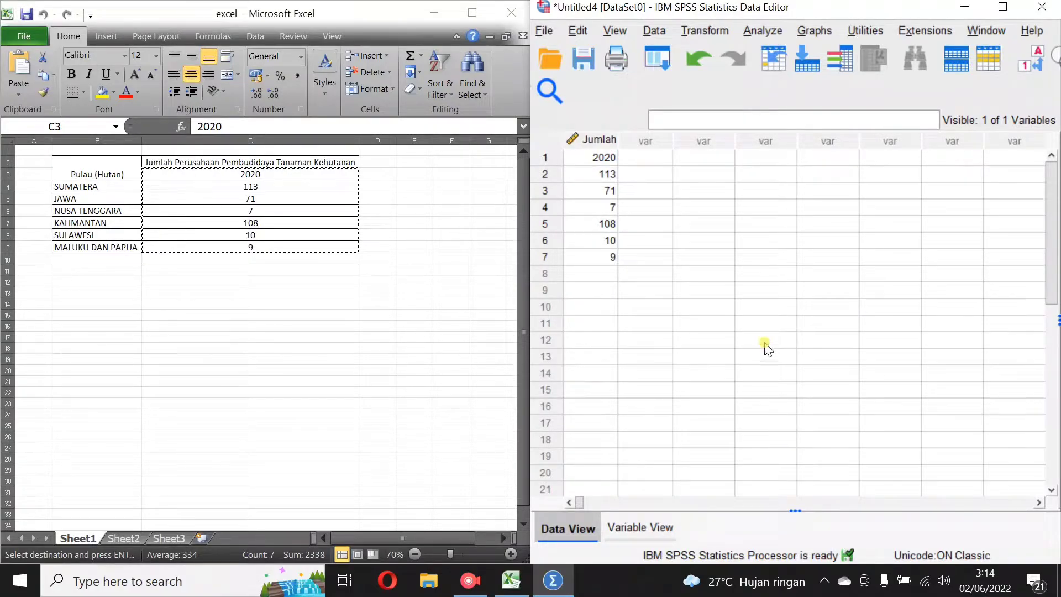
Step: Open the legacy Binomial test and set Jumlah as its test variable
click(756, 35)
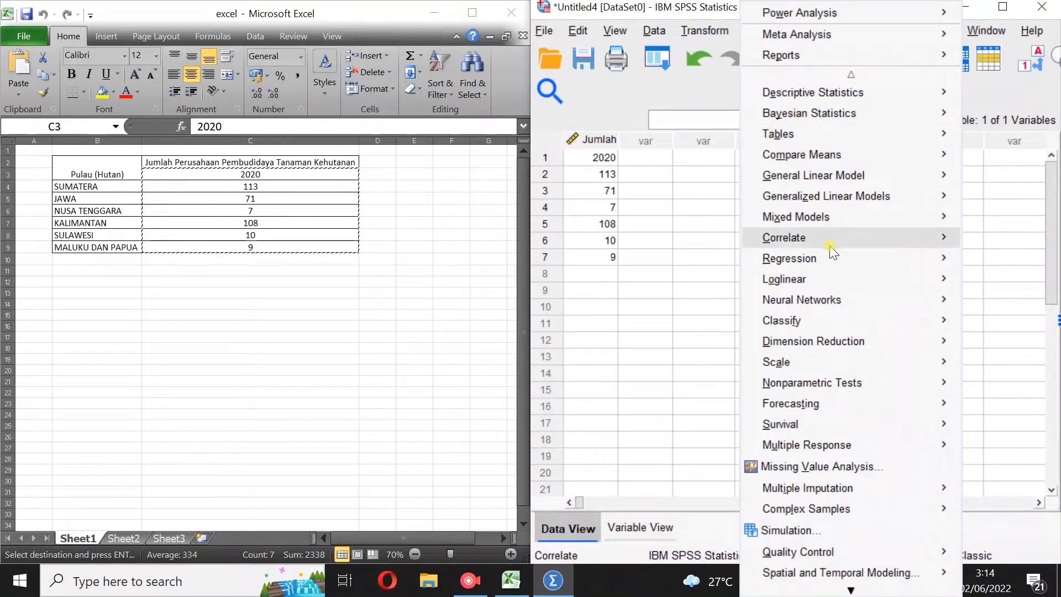
mouse_move(834, 257)
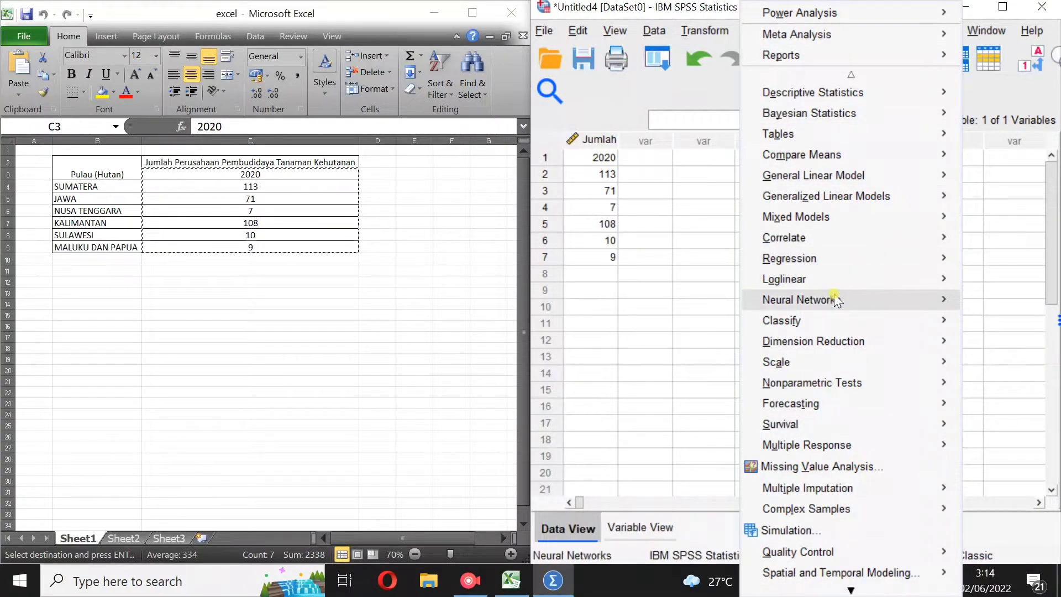
mouse_move(837, 371)
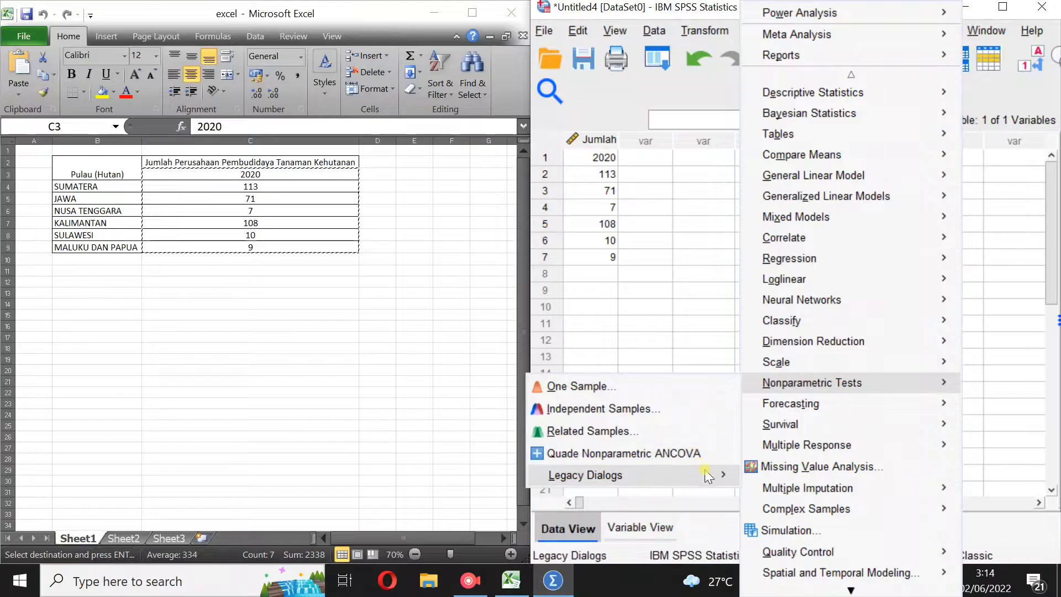
mouse_move(710, 478)
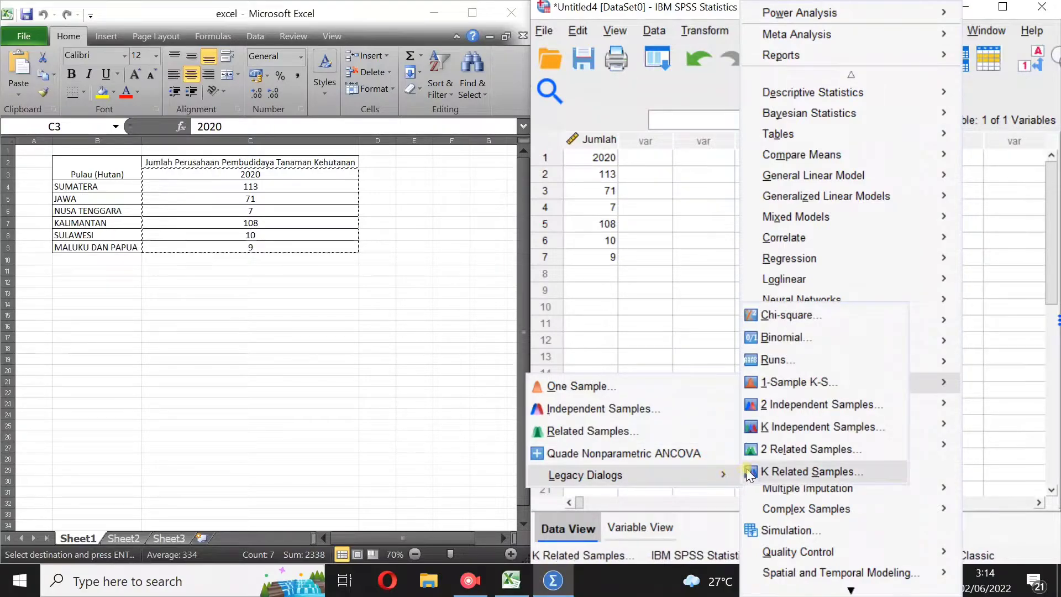
click(779, 338)
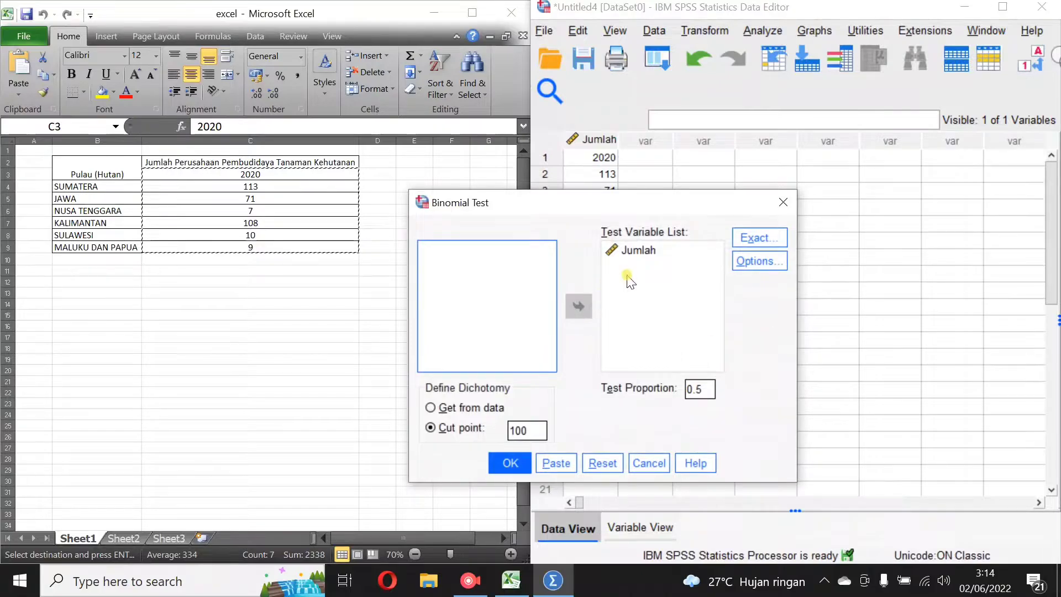
click(634, 256)
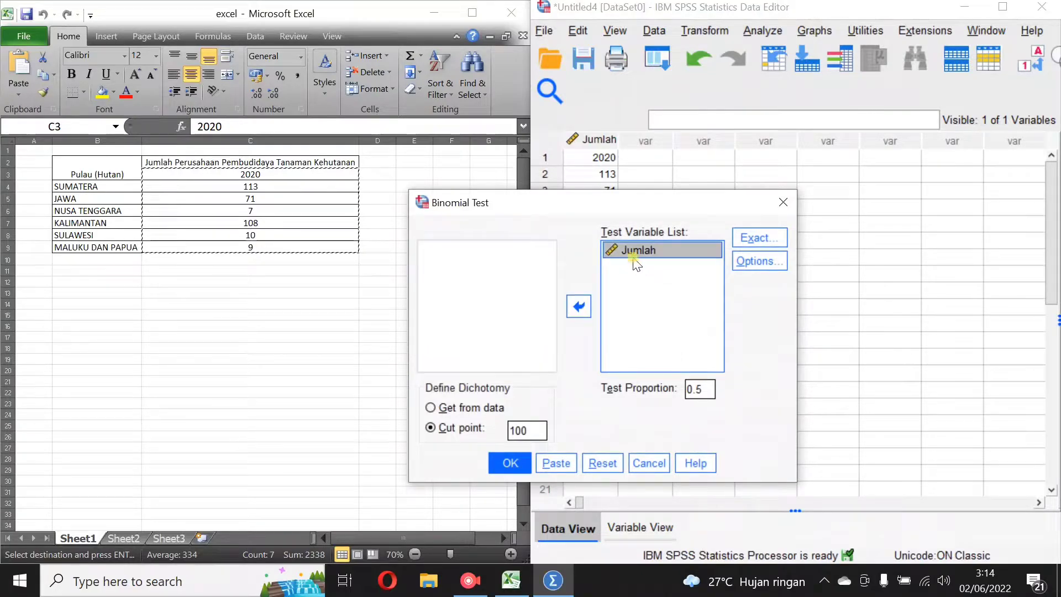
click(578, 308)
click(580, 310)
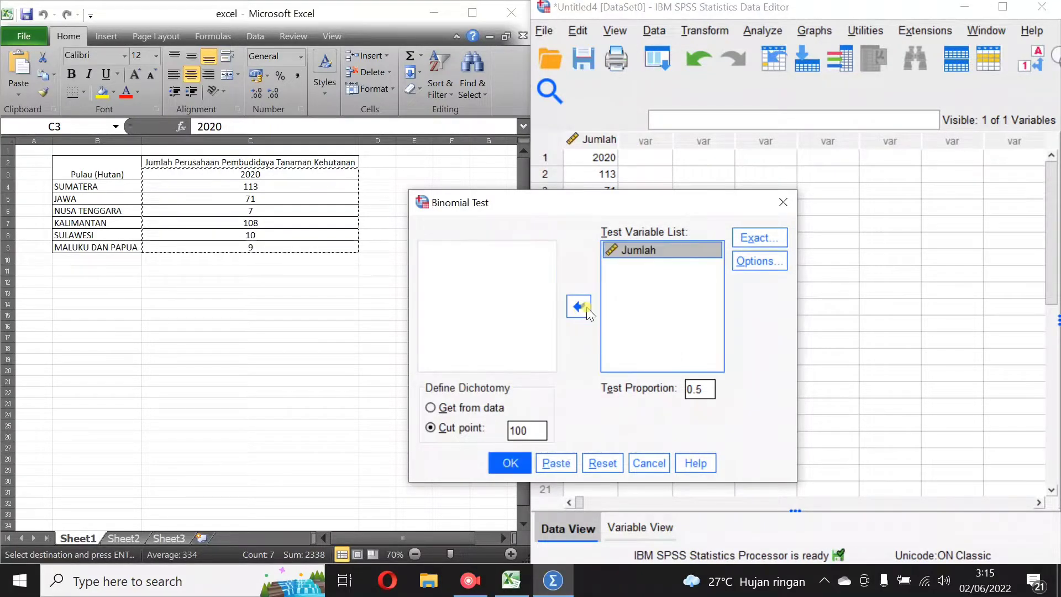
Step: Define the binomial test's dichotomy by a cut point of 100
click(446, 410)
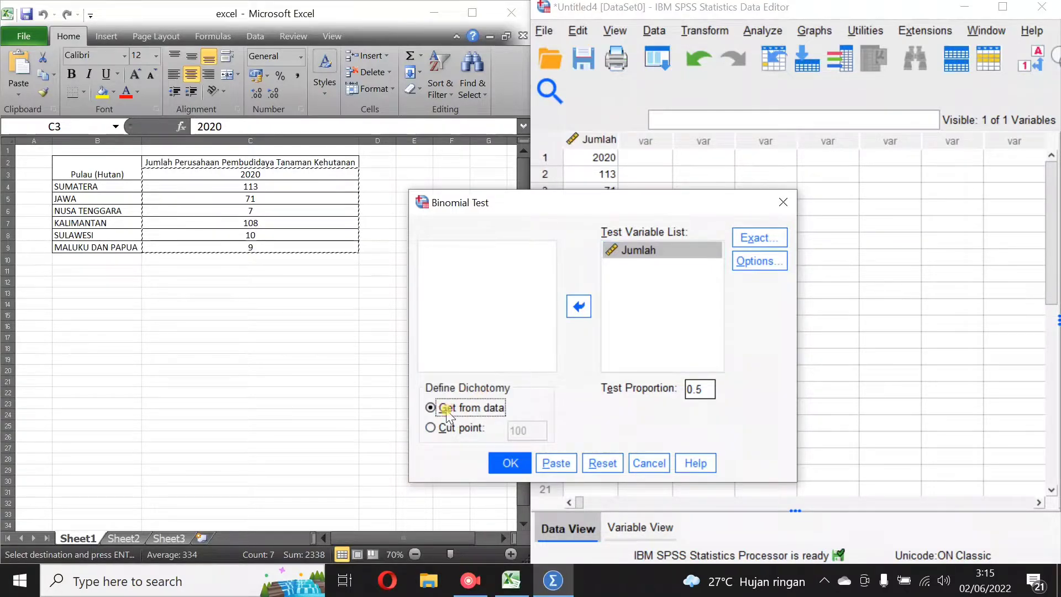
click(446, 427)
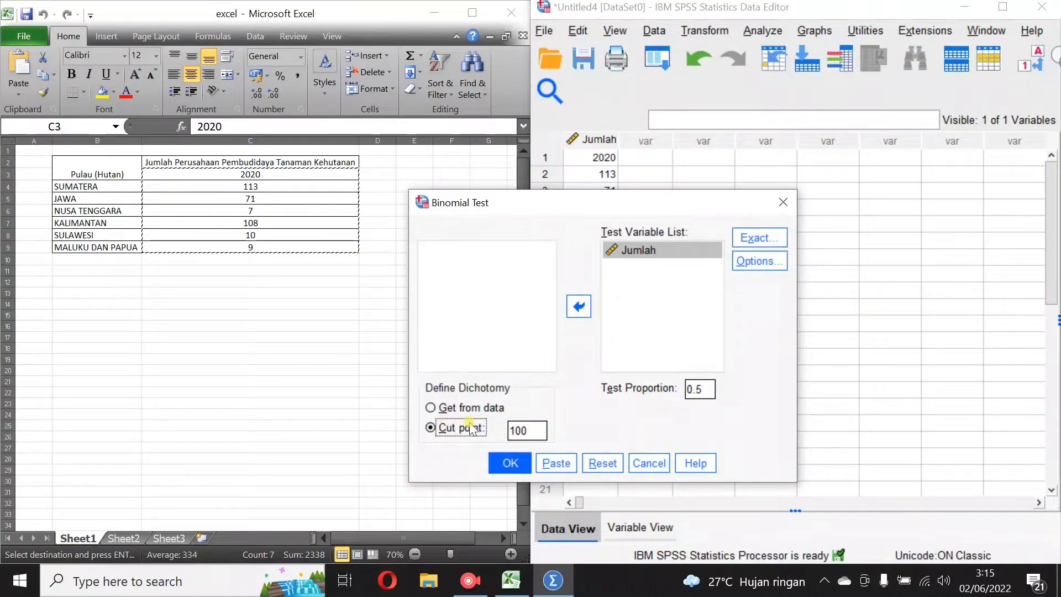
click(517, 425)
Step: Include descriptive statistics, keep the Asymptotic only method and run the binomial test
click(751, 268)
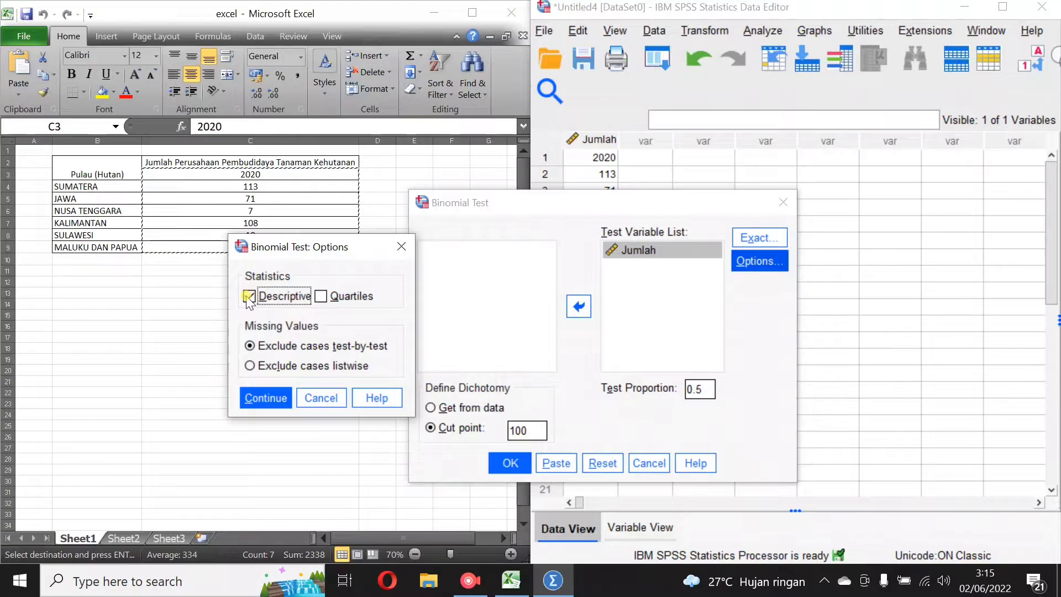
click(274, 395)
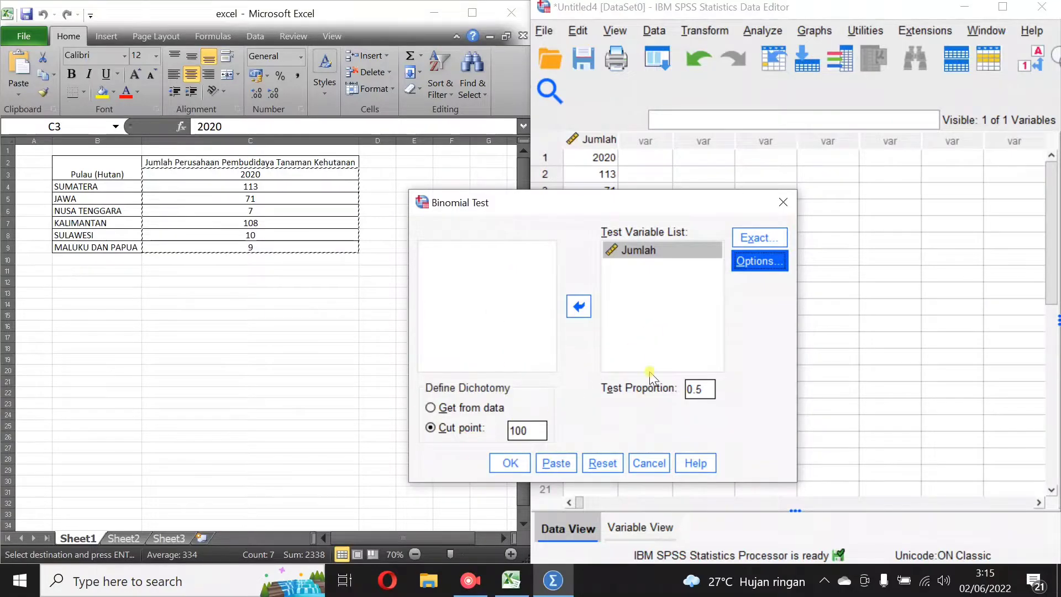
click(757, 236)
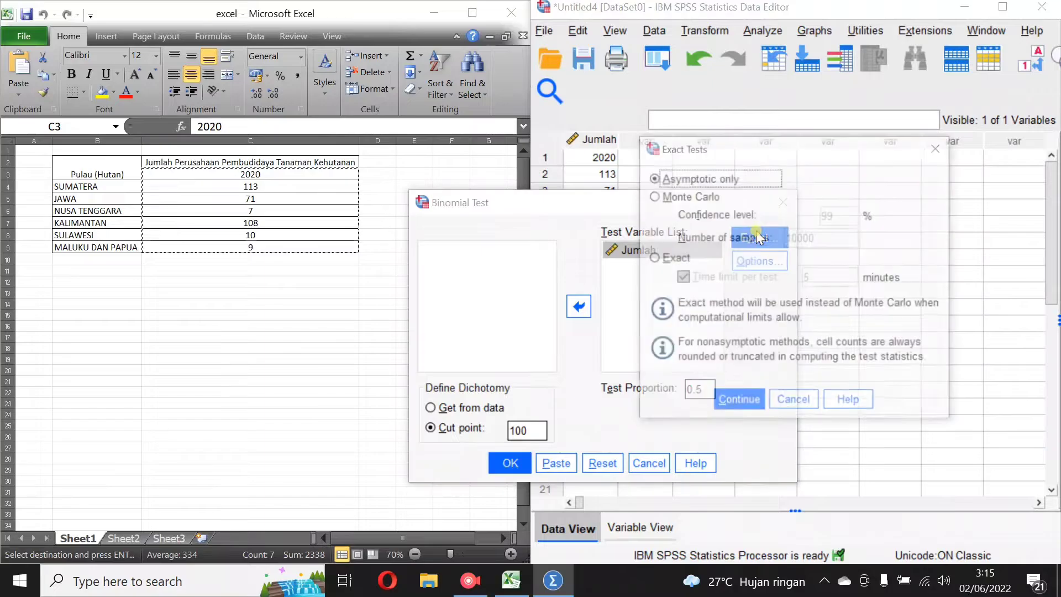
click(724, 401)
click(516, 465)
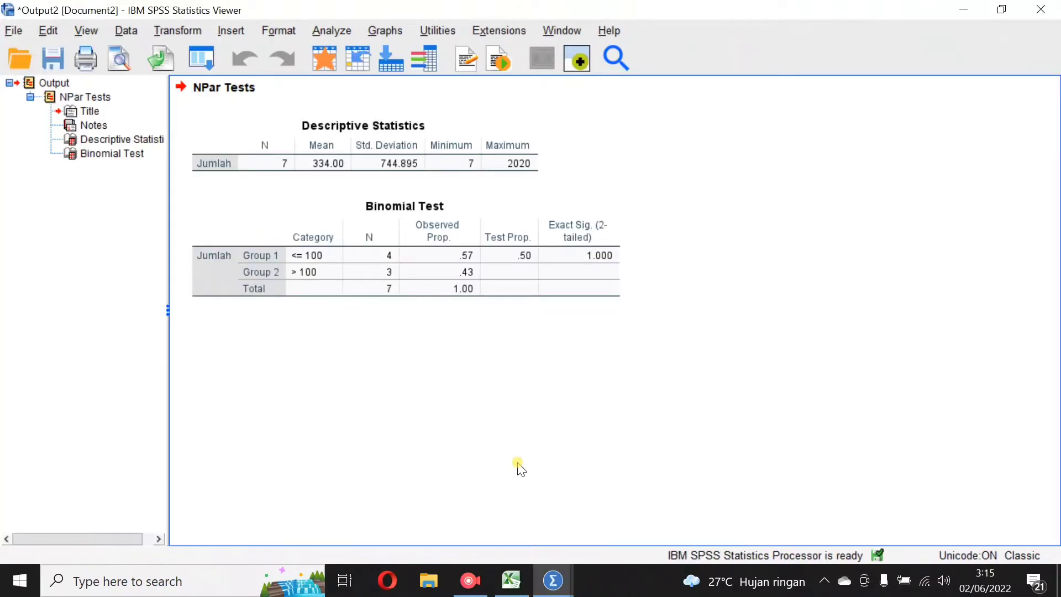
Step: Place the SPSS output window side by side with Excel and bring the sheet's empty columns into view
click(756, 286)
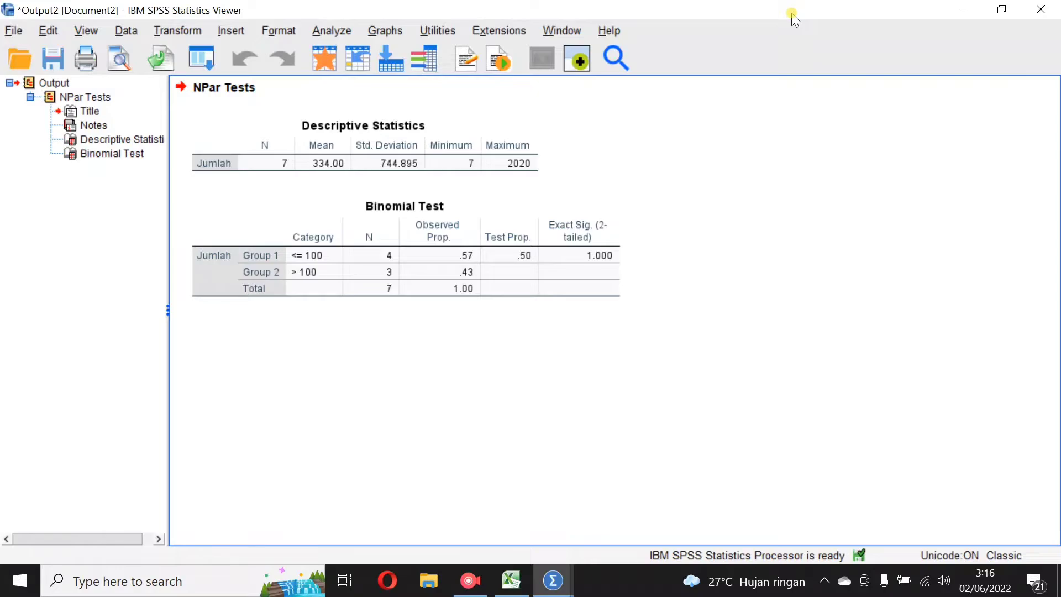
key(super+Right)
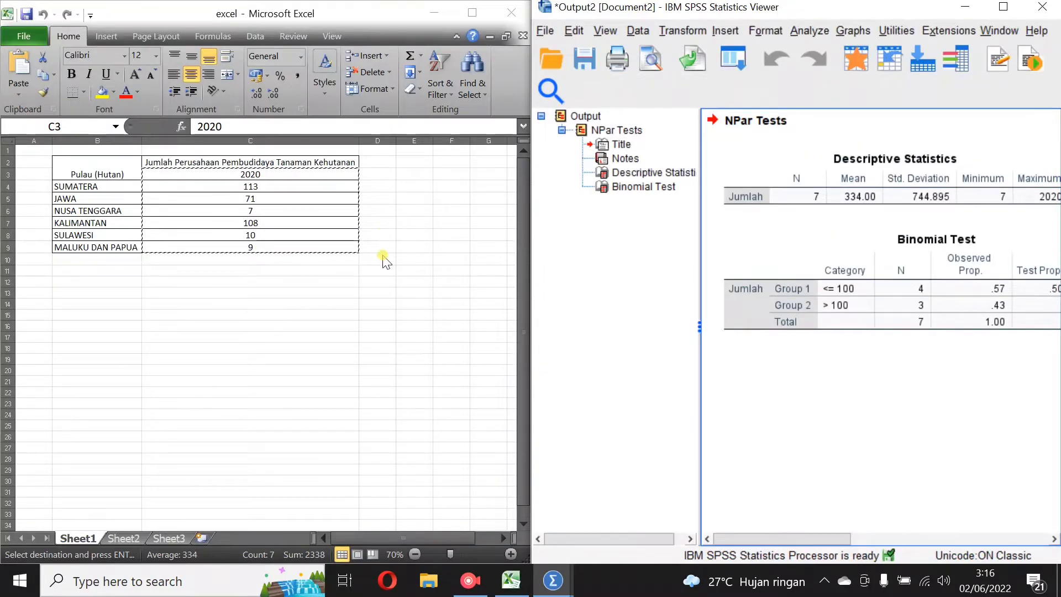
click(387, 536)
drag(388, 541, 482, 544)
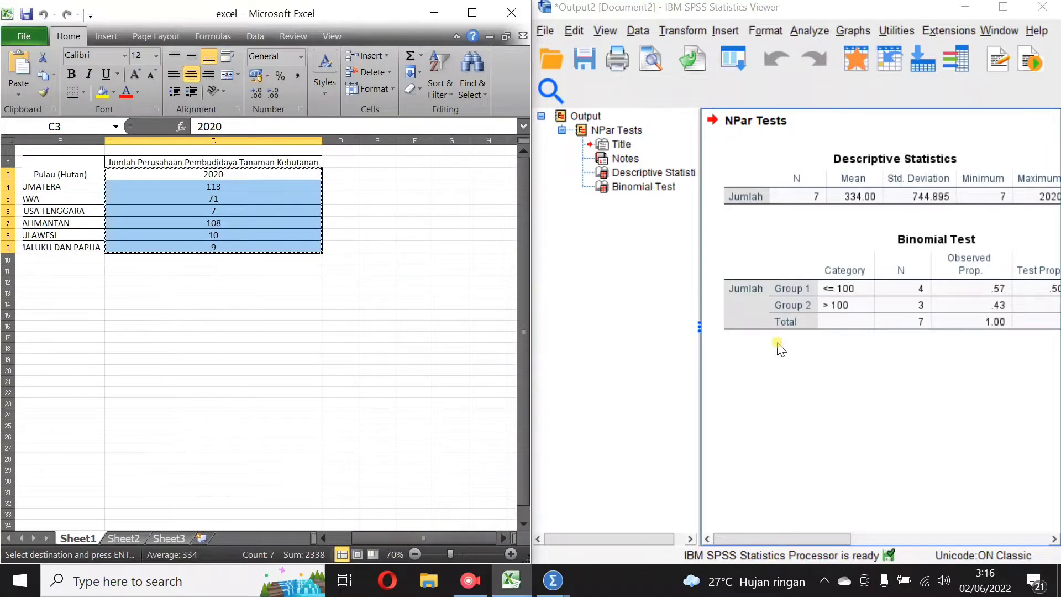
Step: Copy the Descriptive Statistics table from the SPSS output
click(796, 309)
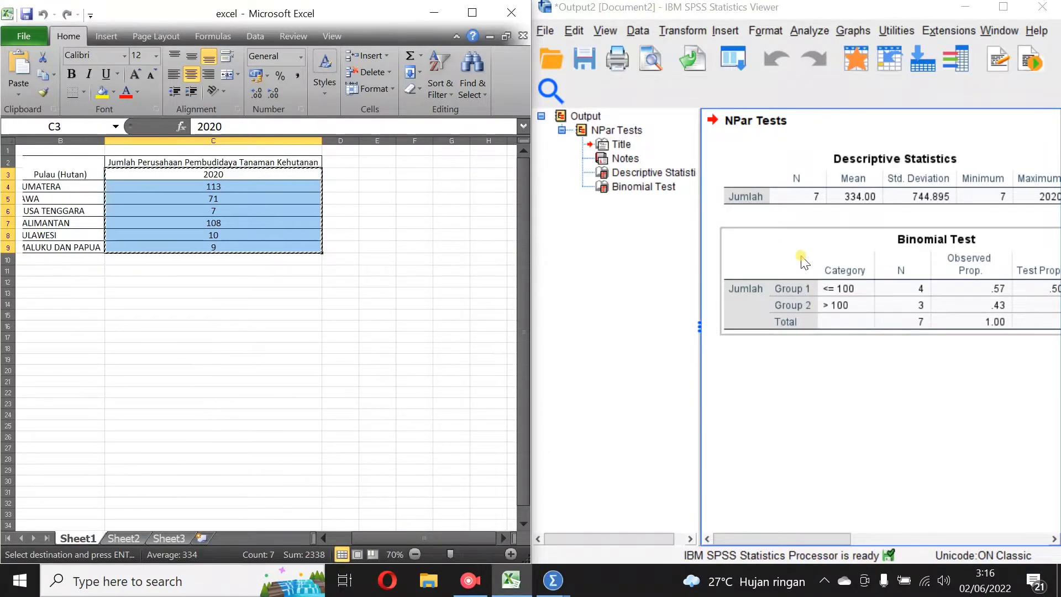
click(784, 201)
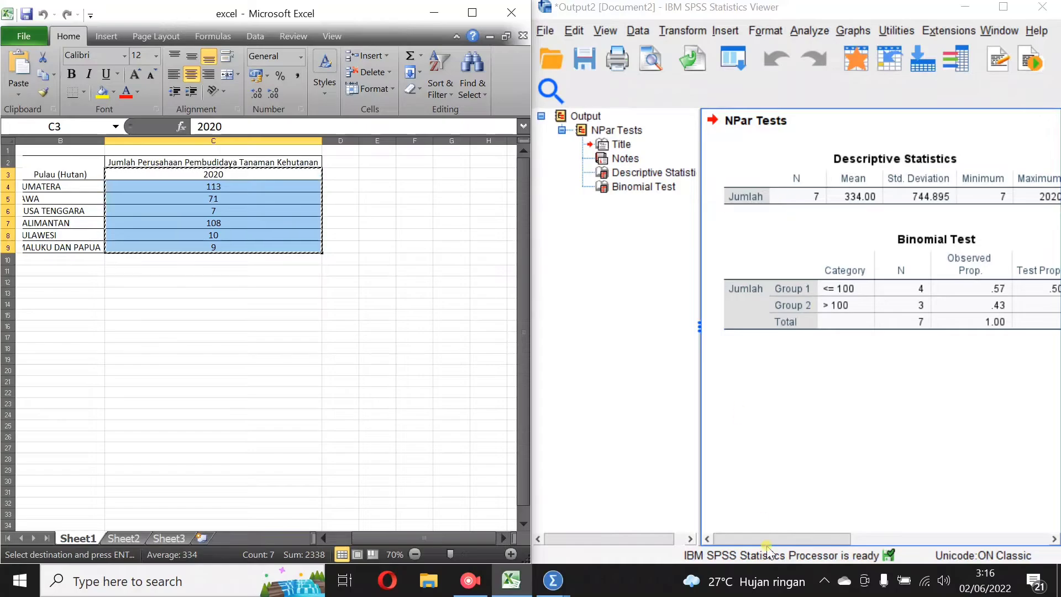
drag(770, 540, 796, 541)
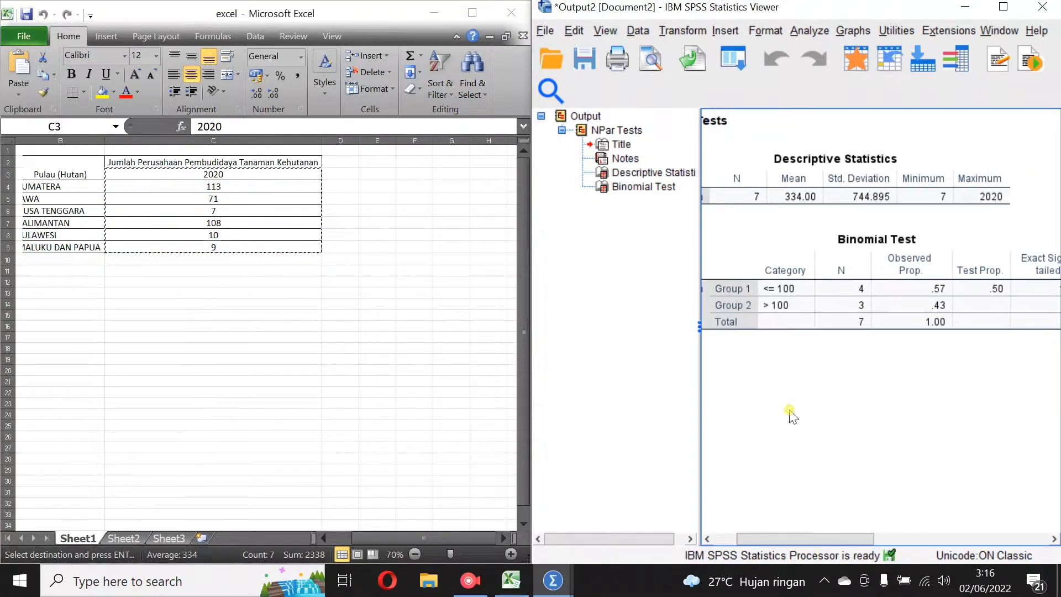
click(798, 194)
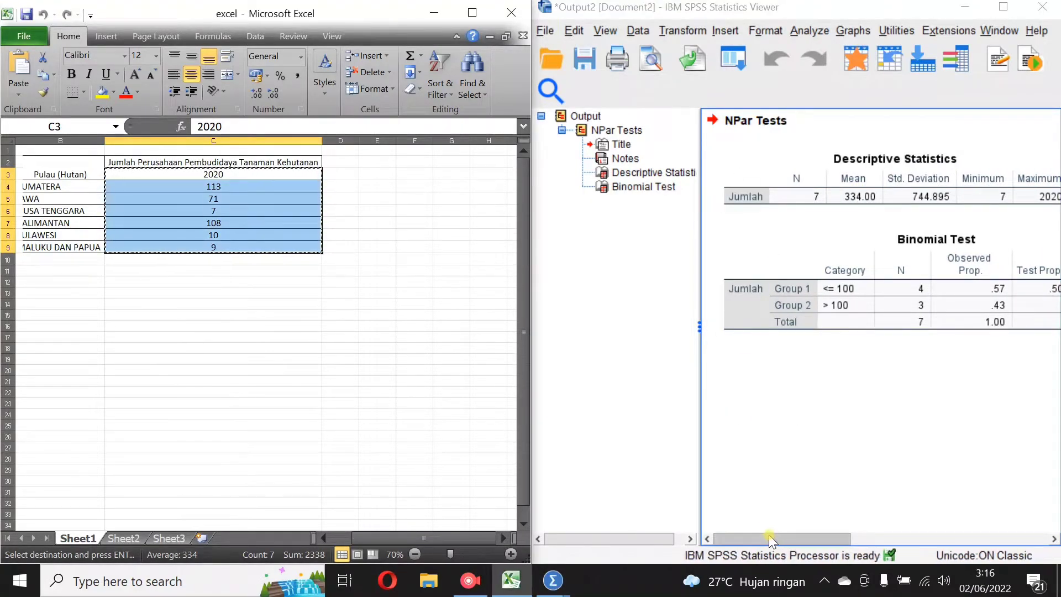
drag(774, 540, 799, 540)
click(799, 194)
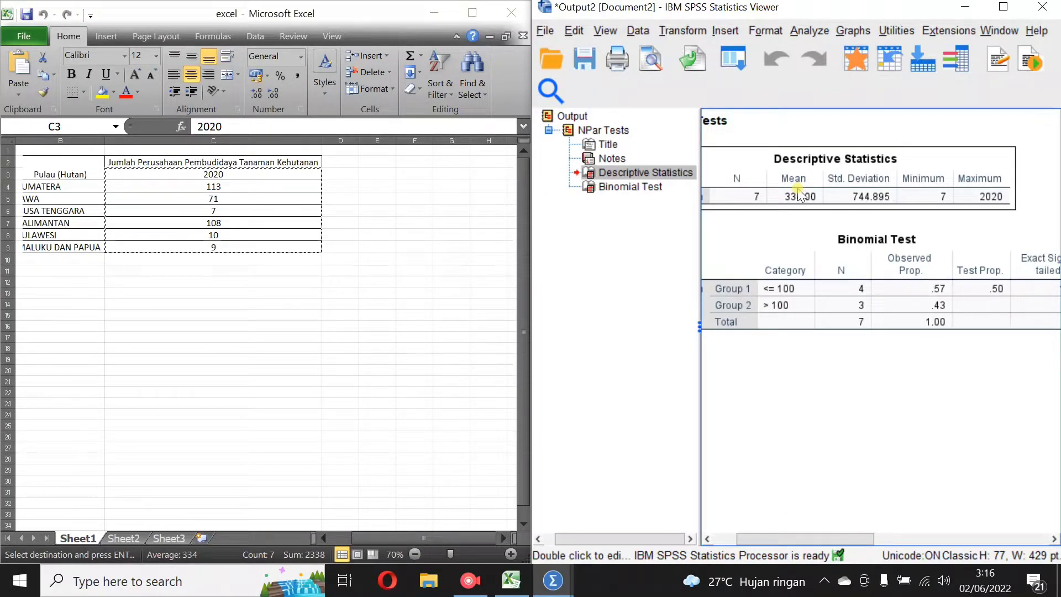
key(ctrl+c)
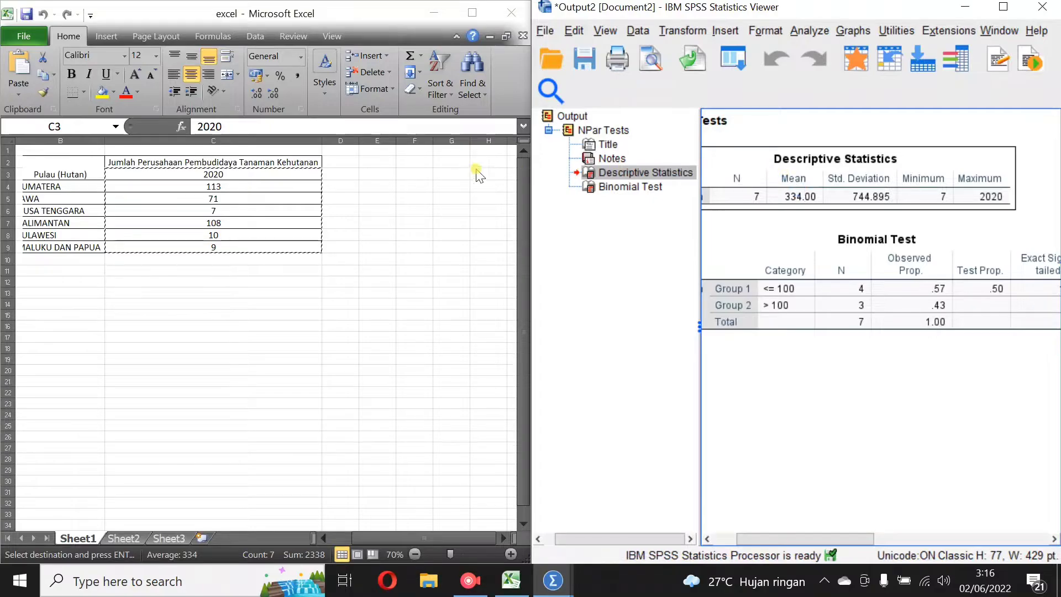
Step: Paste the copied Descriptive Statistics table into the Excel sheet starting at cell G2
click(443, 166)
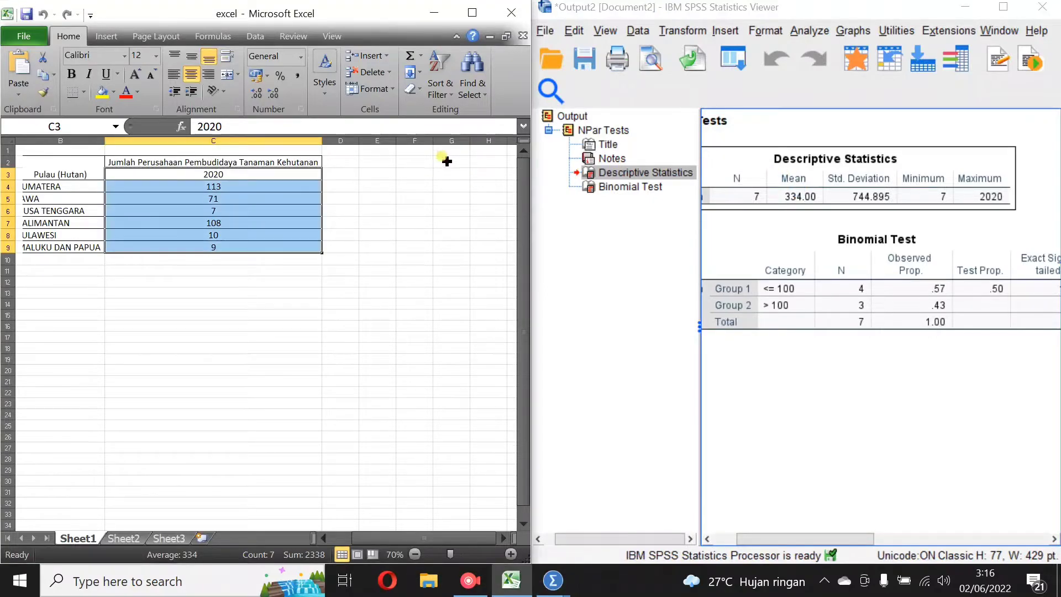
click(446, 160)
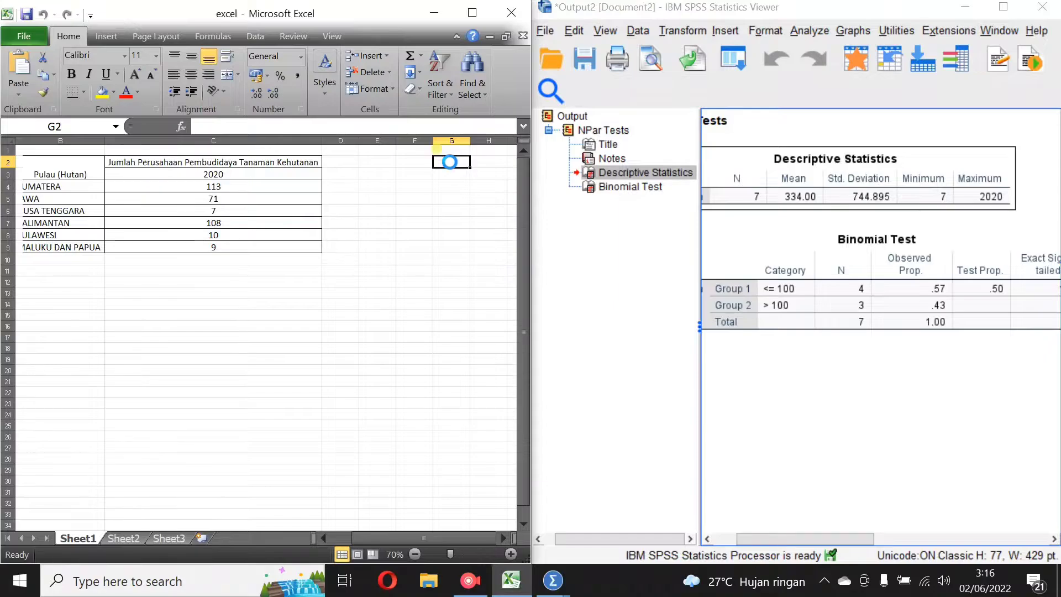
key(ctrl+v)
drag(393, 542, 437, 543)
click(277, 293)
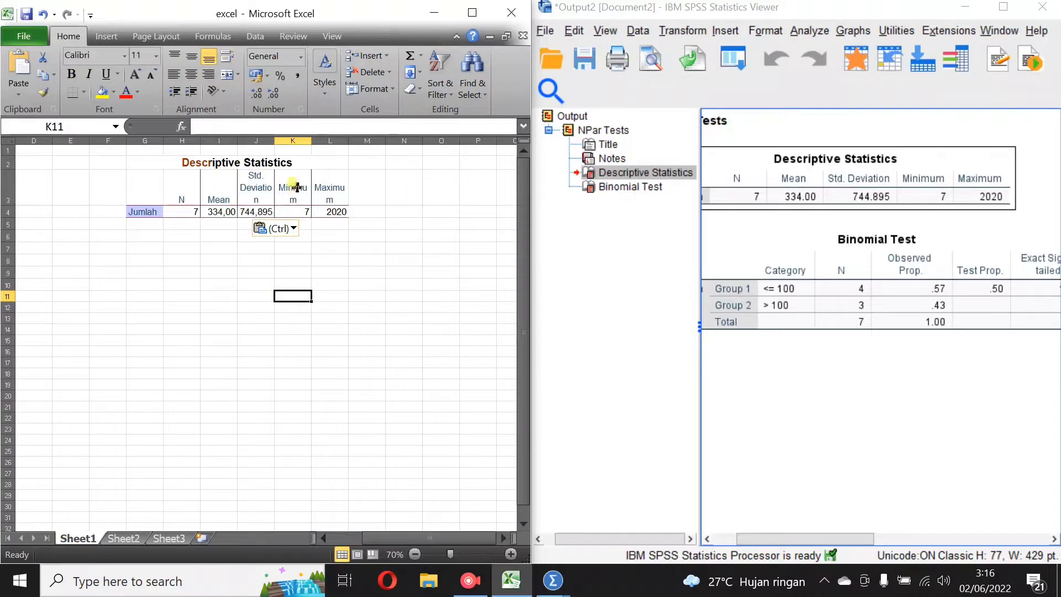
click(351, 247)
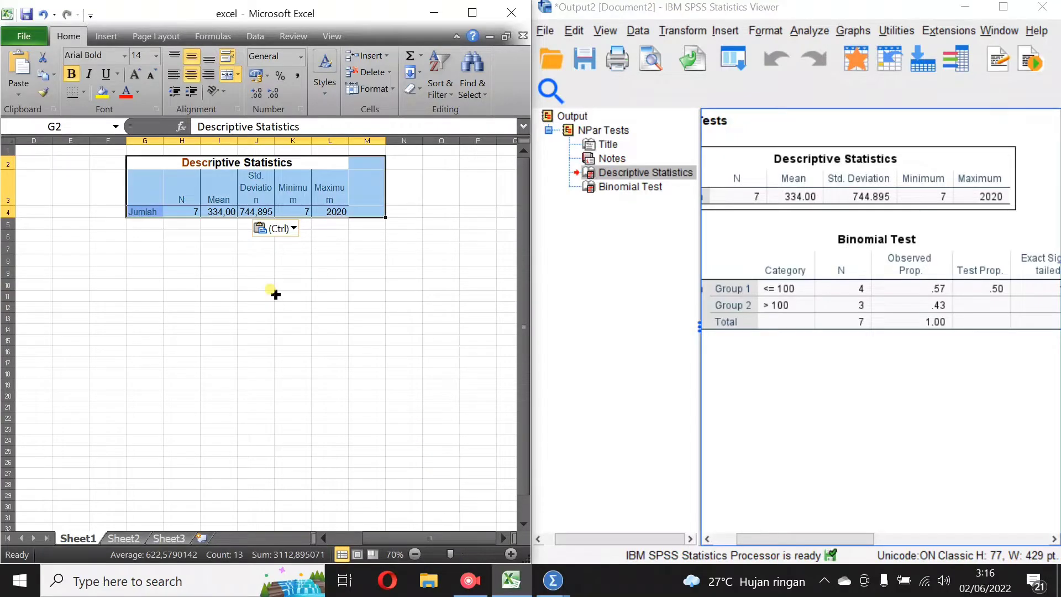
click(278, 293)
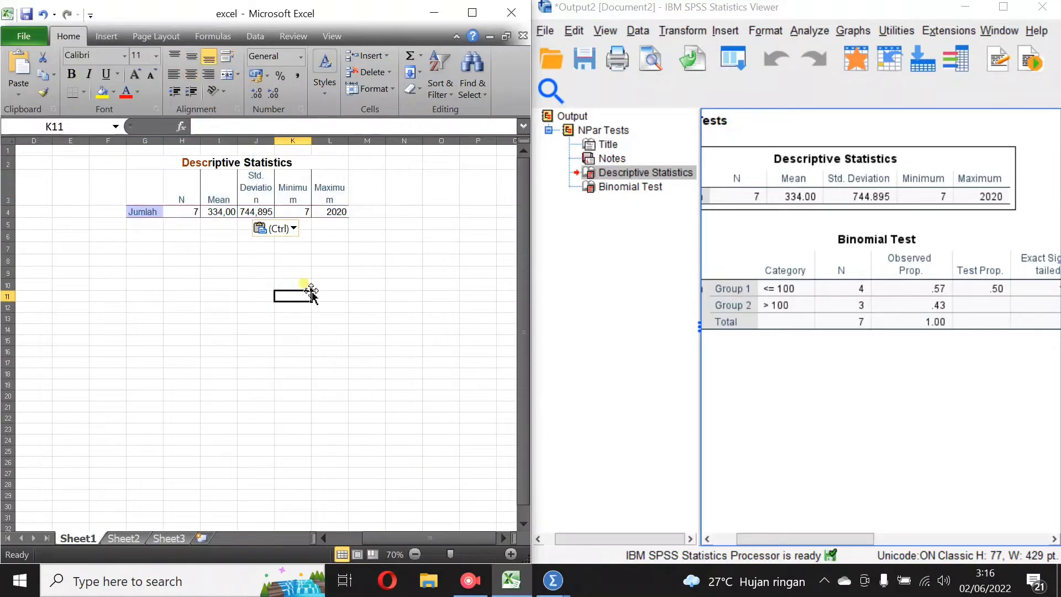
click(351, 246)
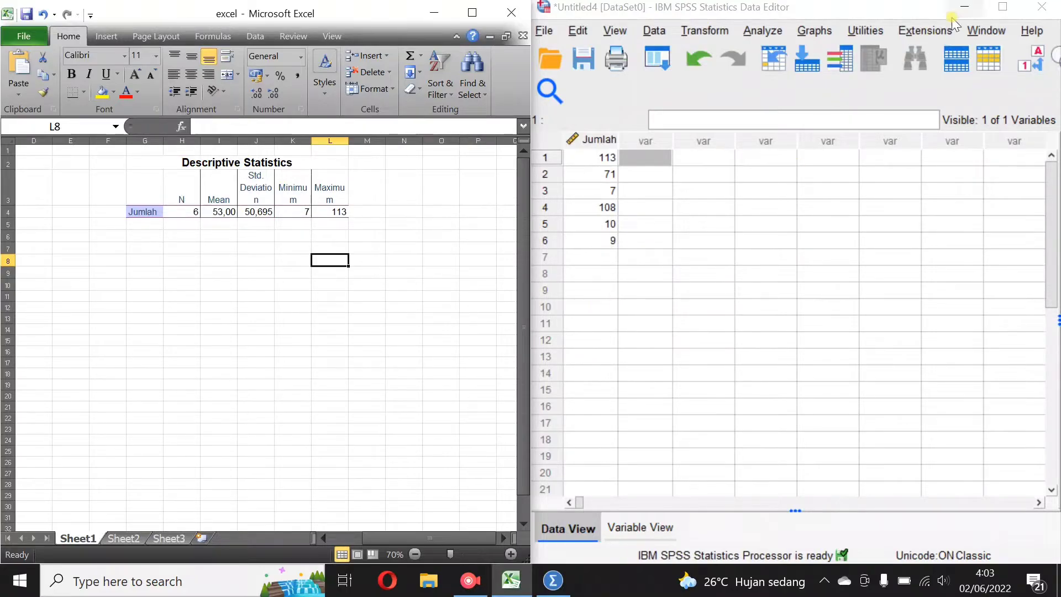
Step: Maximize the SPSS data window and start a Compute Variable transformation with P as the target variable
click(1003, 7)
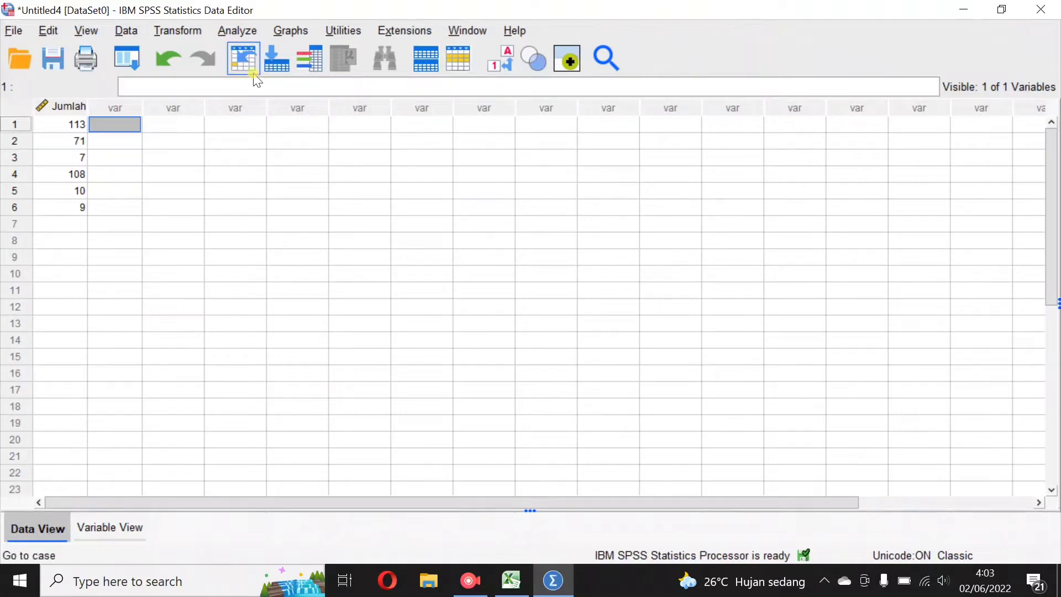
click(178, 31)
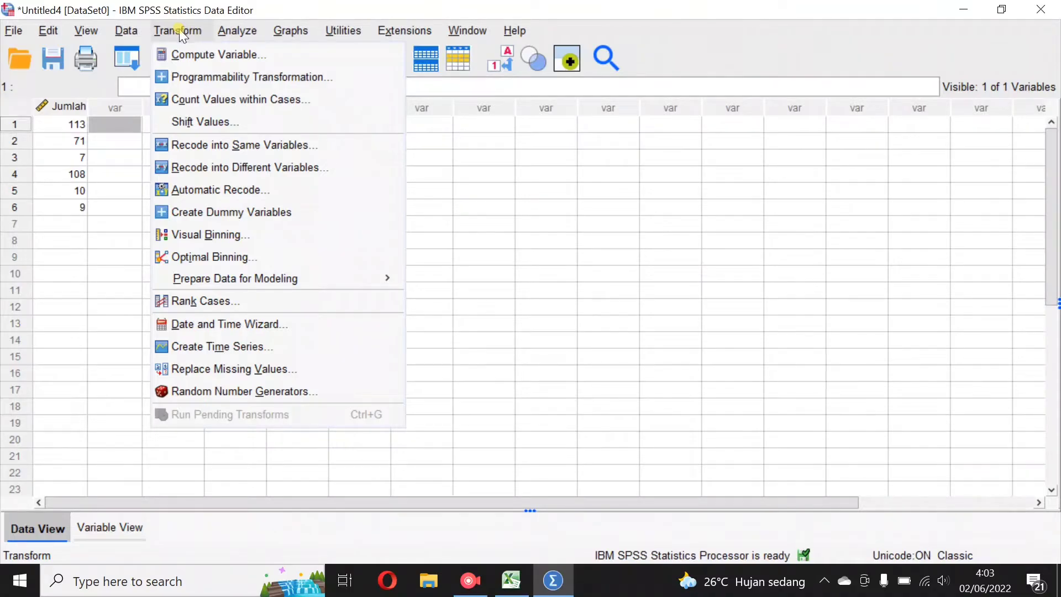
click(210, 55)
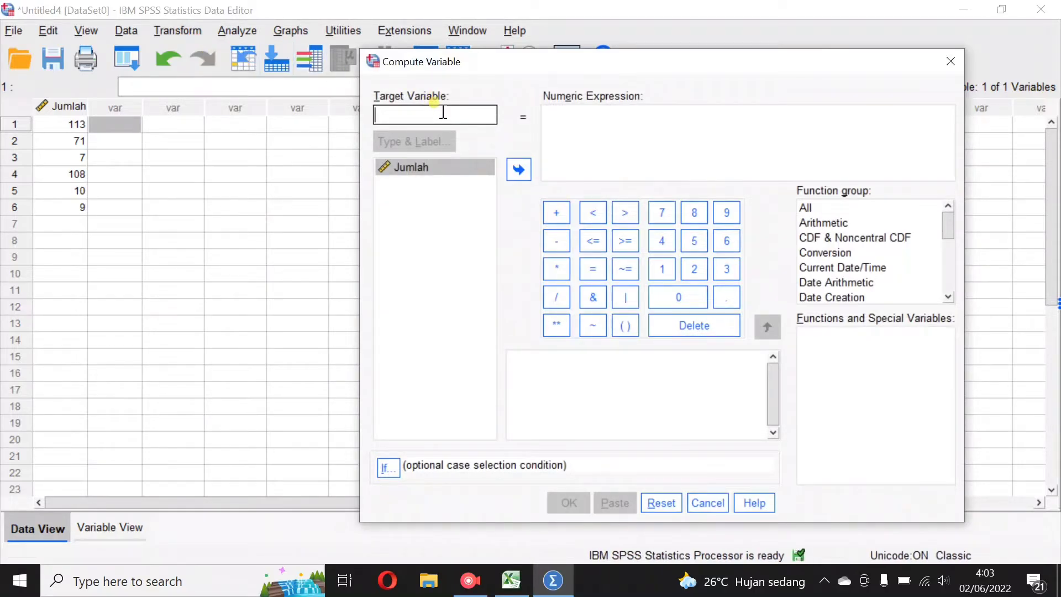
text(P)
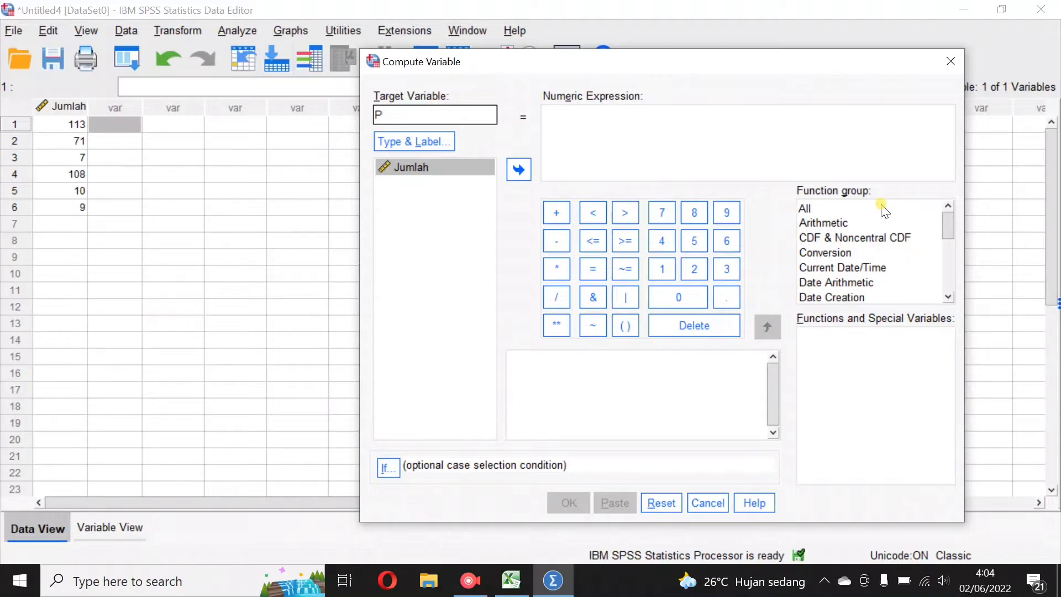
Step: Insert the Cdf.Geom function from the full function list into the numeric expression for P
click(820, 212)
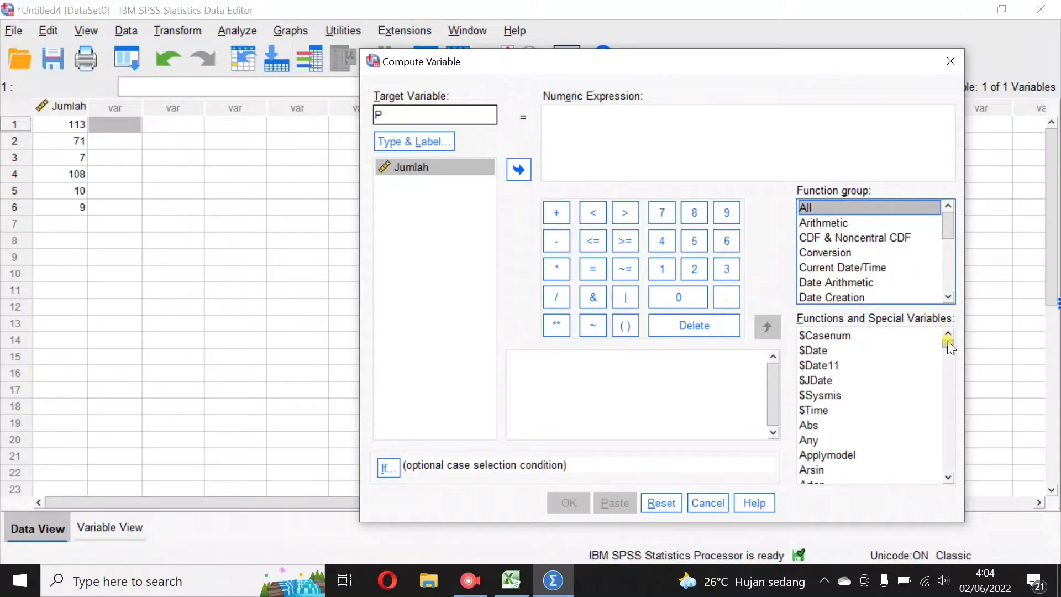
drag(950, 347, 951, 353)
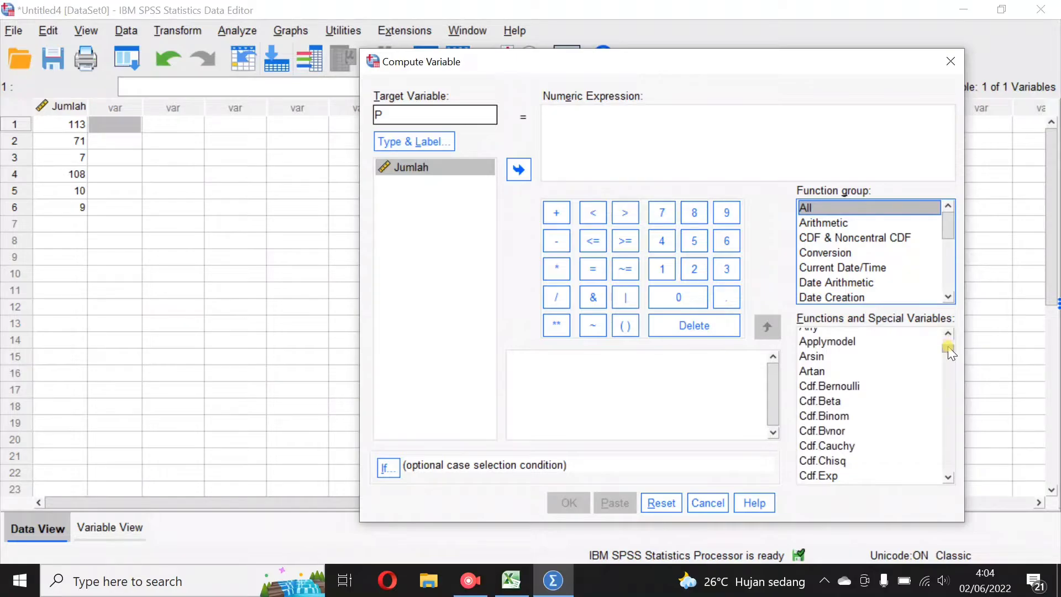
drag(951, 352, 951, 357)
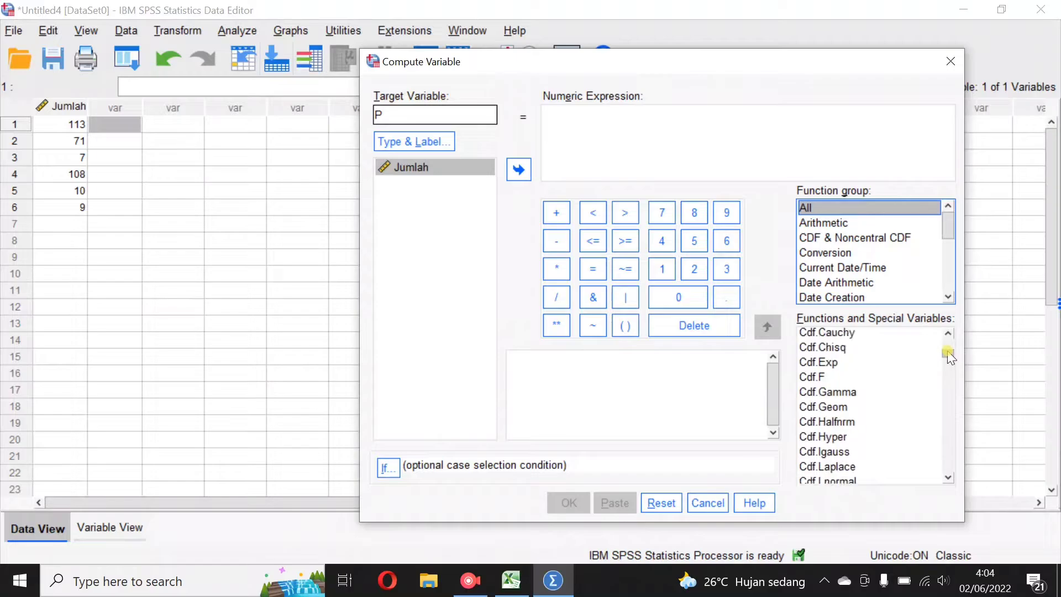
click(835, 410)
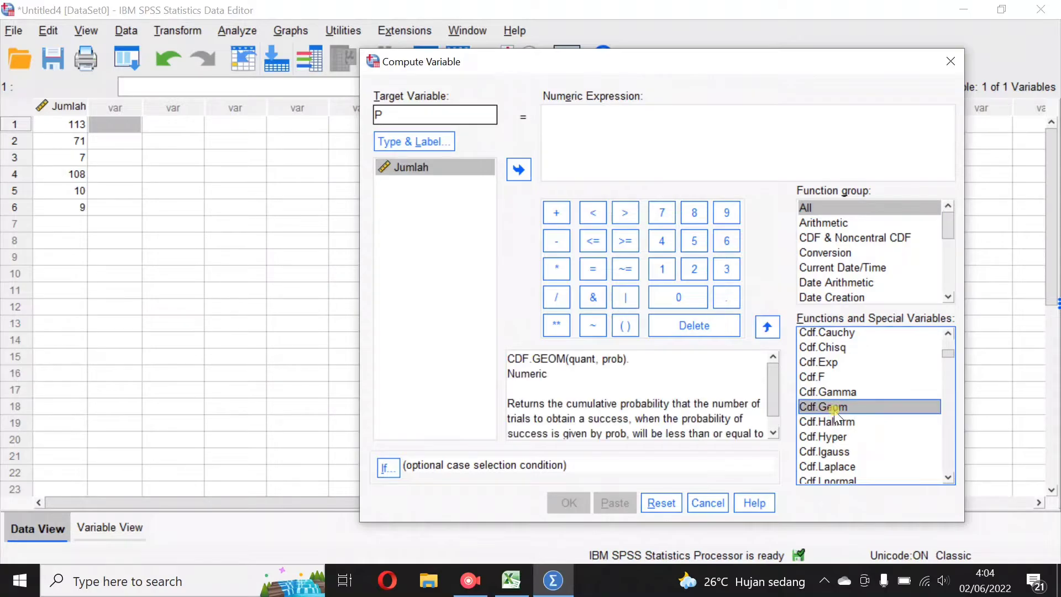
double_click(835, 412)
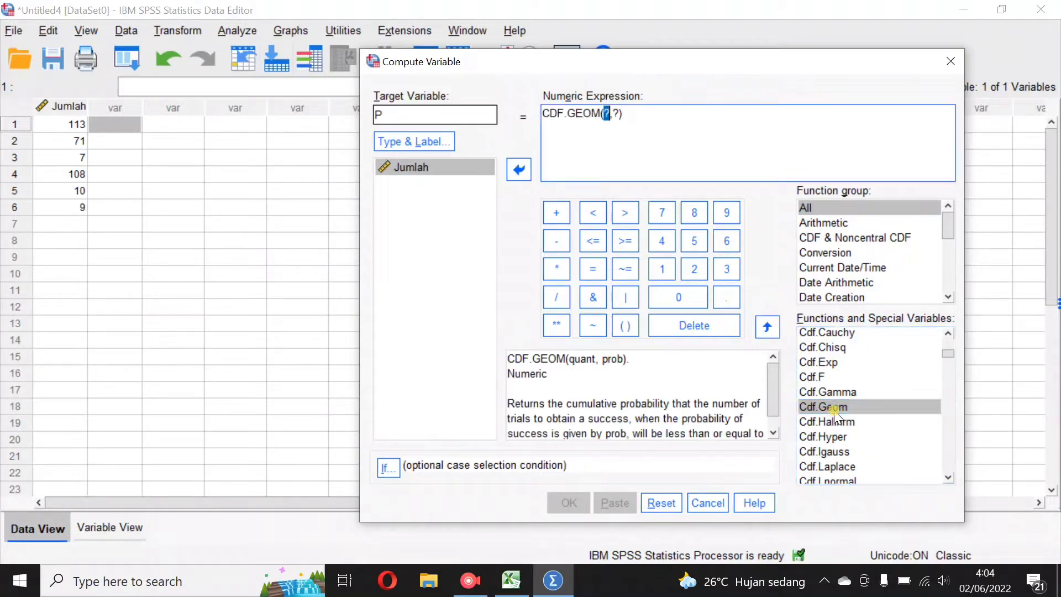
Step: Replace the first placeholder of the CDF.GEOM expression with the variable Jumlah
double_click(608, 116)
click(606, 113)
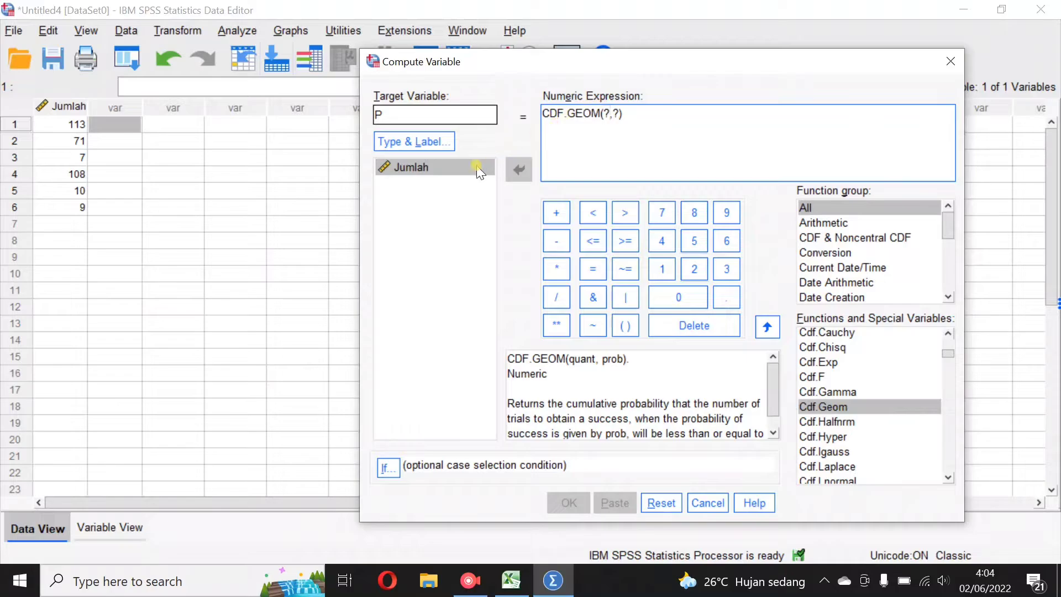
key(BackSpace)
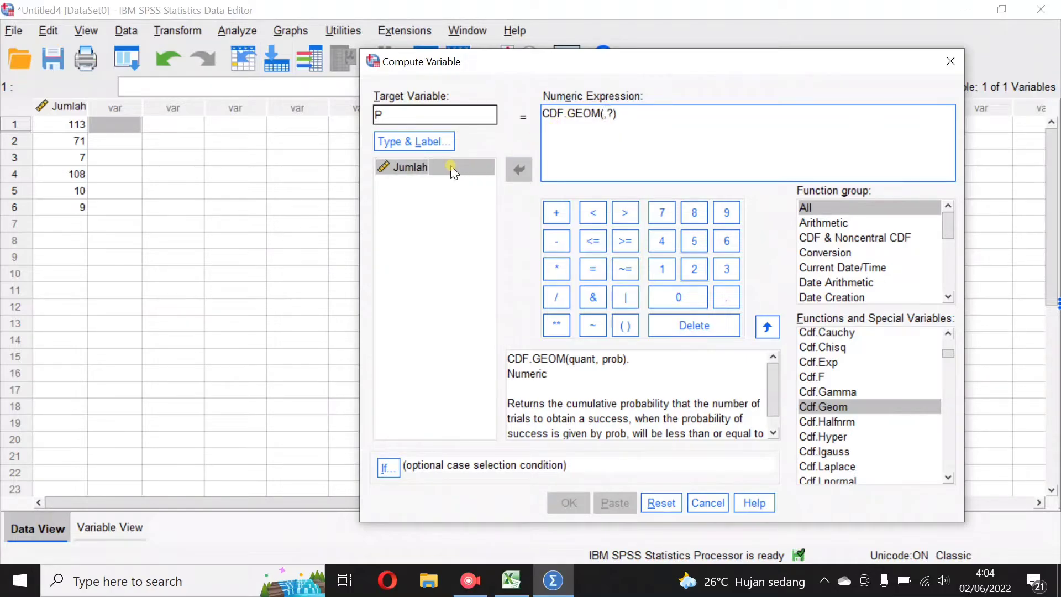
click(460, 167)
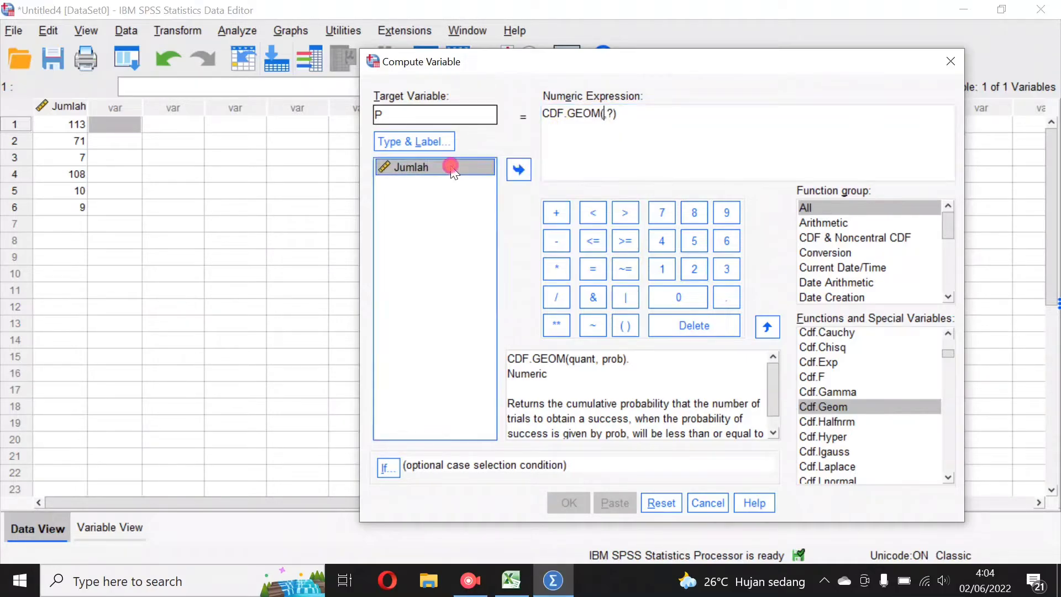
click(519, 170)
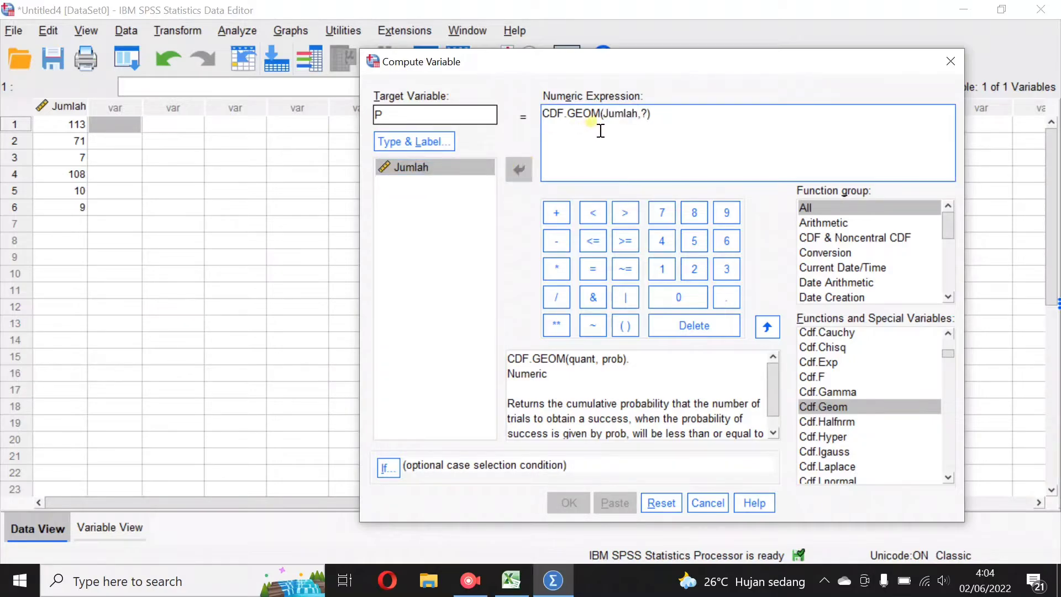
Step: Set the probability argument of CDF.GEOM to 0.5 and run the computation of P
click(643, 113)
text(0)
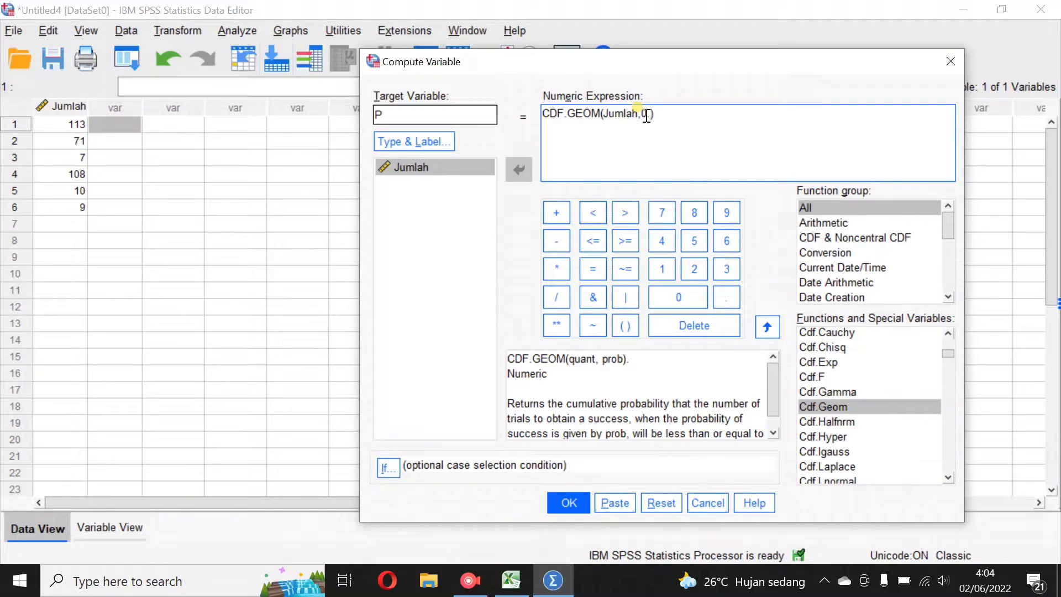
text(.5)
click(570, 503)
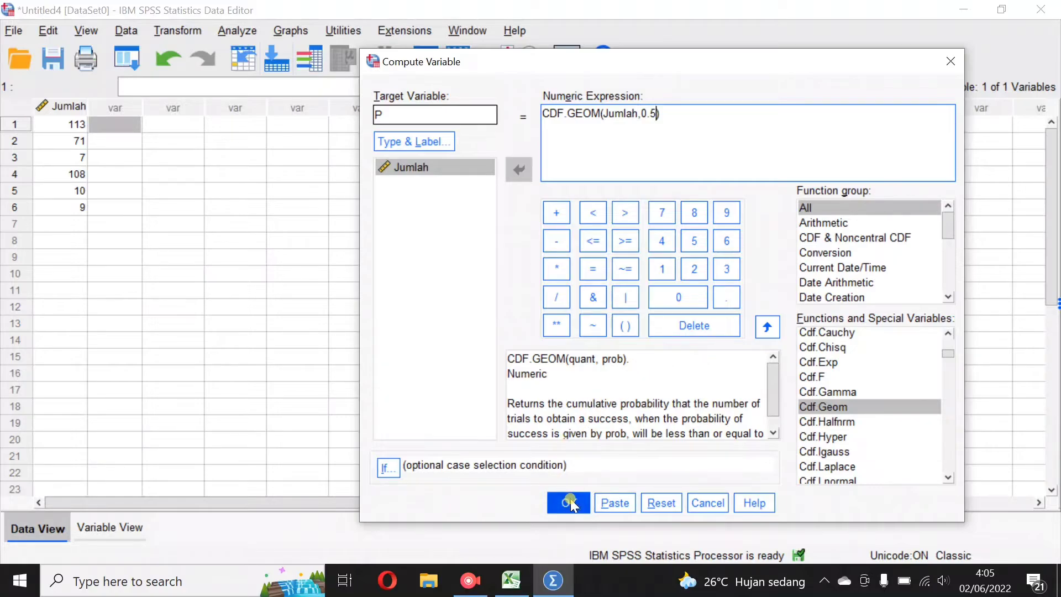
click(569, 503)
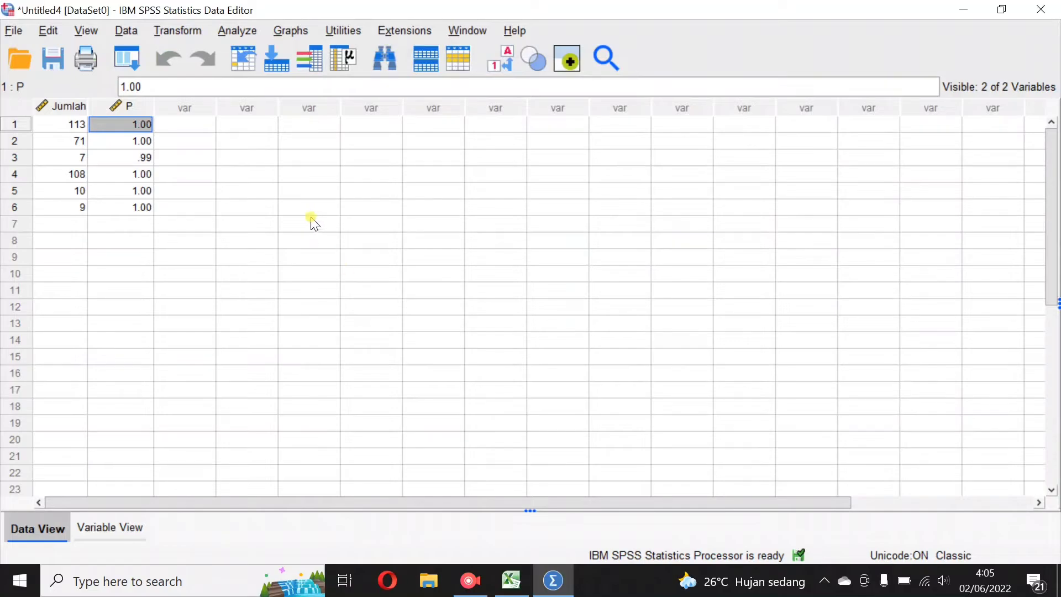
click(254, 190)
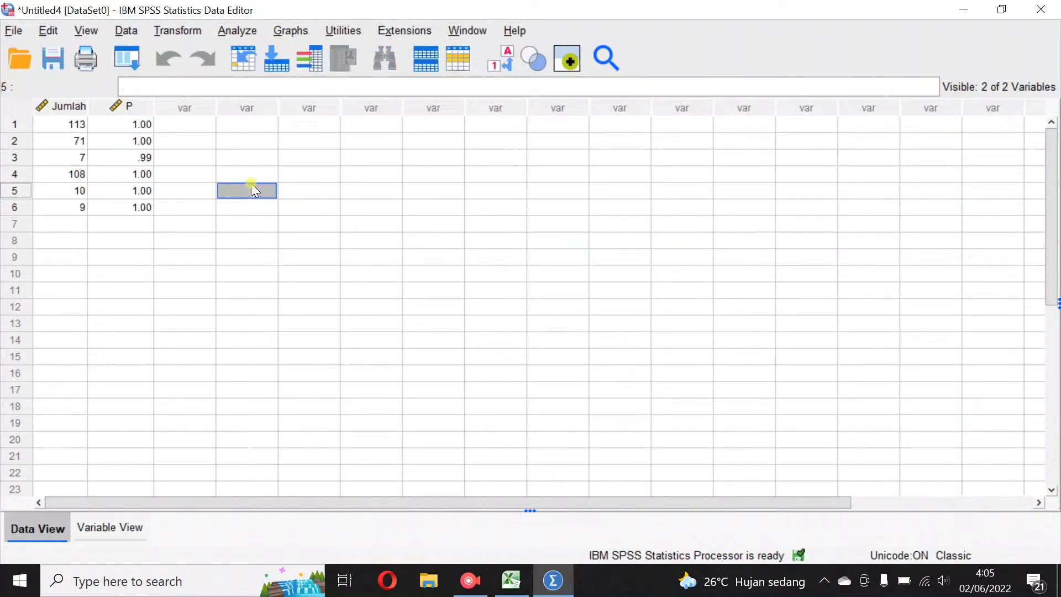